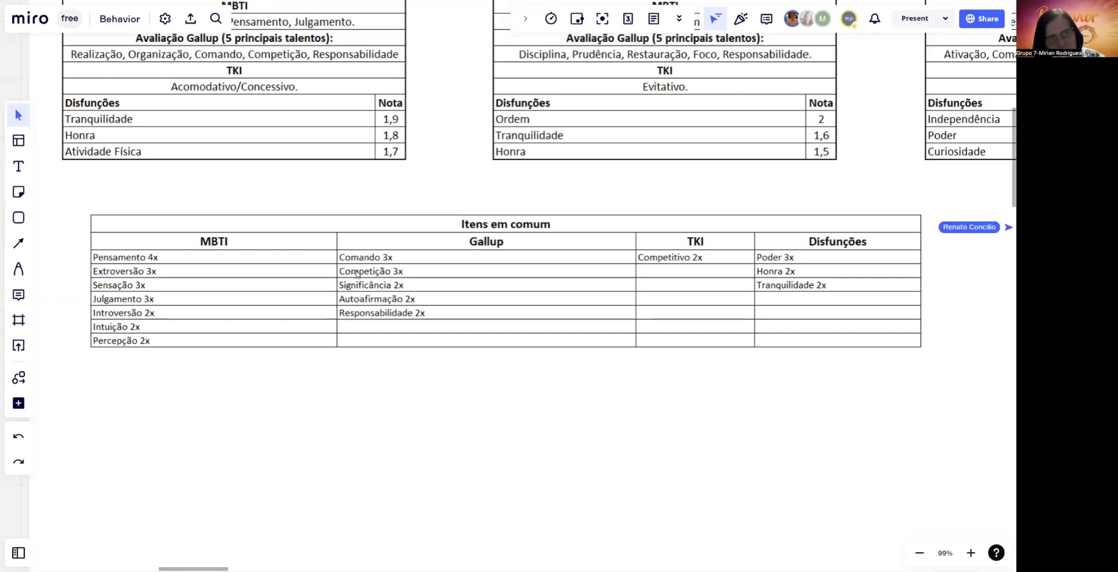
Step: Review the employee profile tables, the "Itens em comum" table and the lowest-scoring questions in the Dados frame
scroll(356, 274, down, 3)
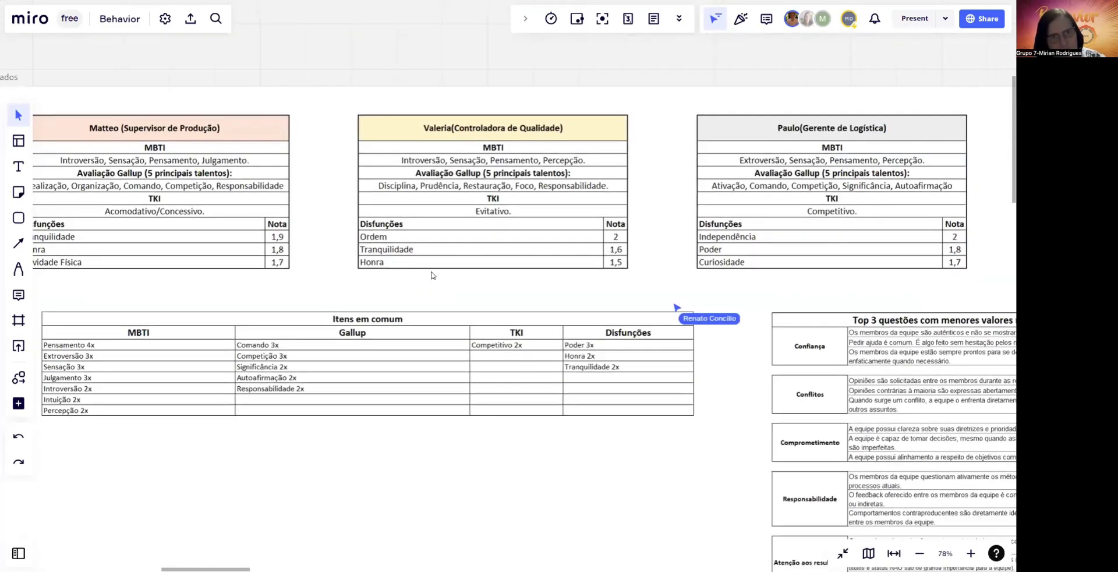
scroll(421, 261, down, 2)
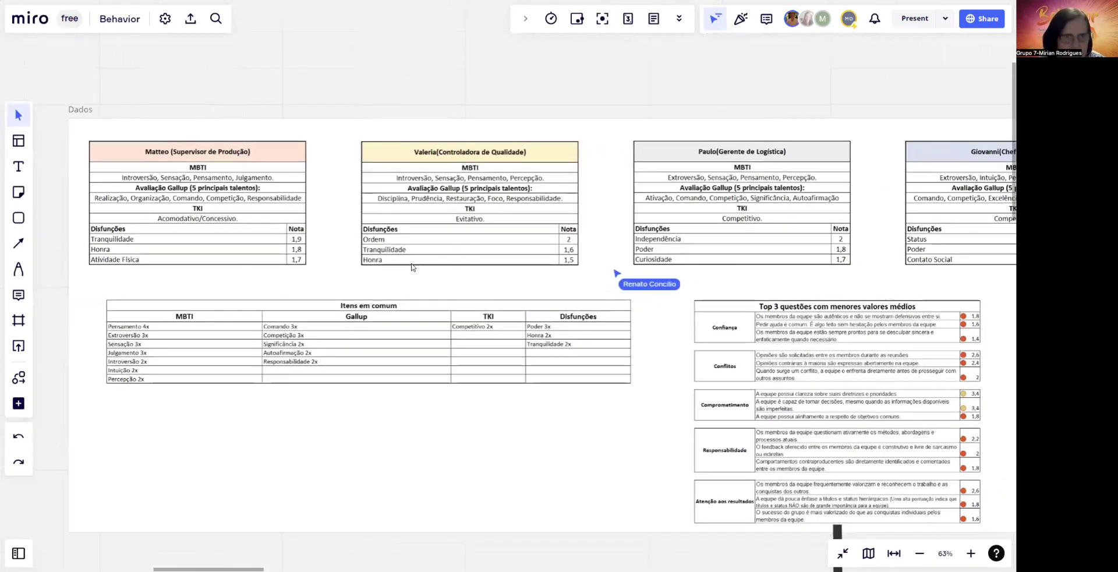
scroll(400, 527, right, 1)
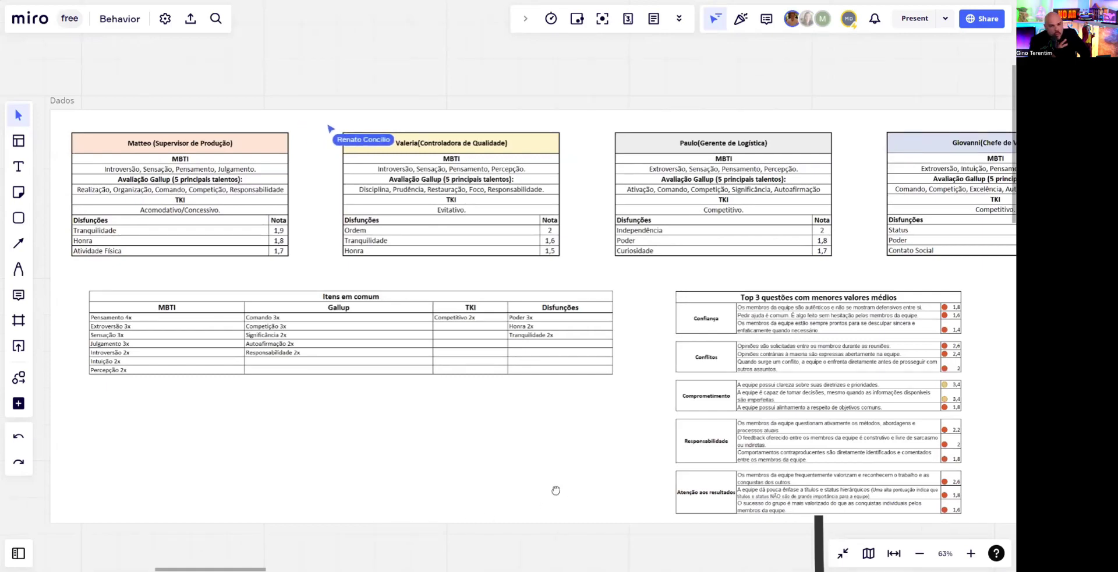
scroll(548, 490, right, 1)
scroll(542, 489, right, 5)
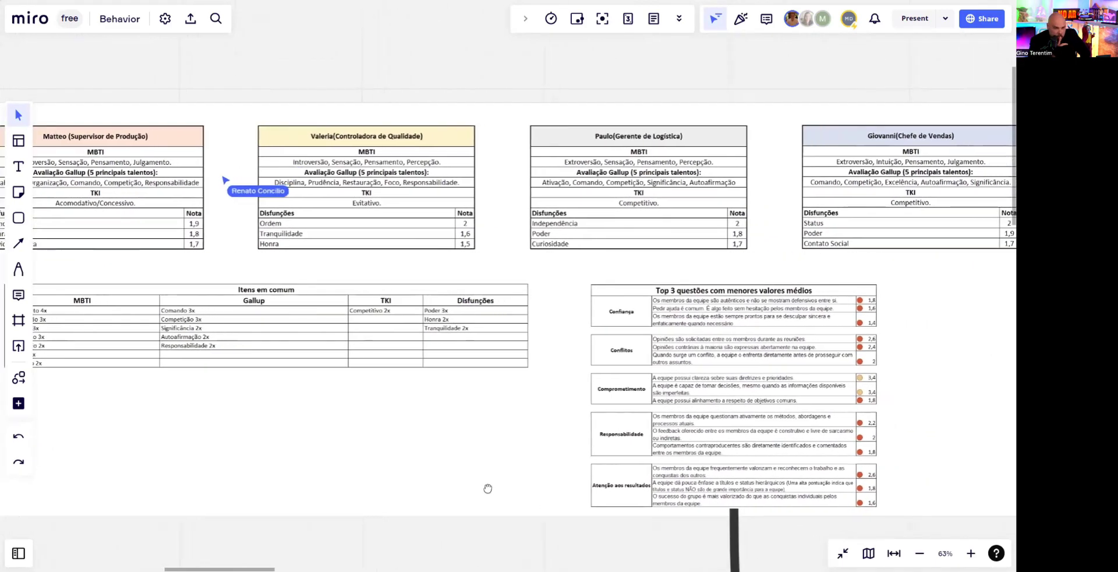
scroll(408, 487, right, 4)
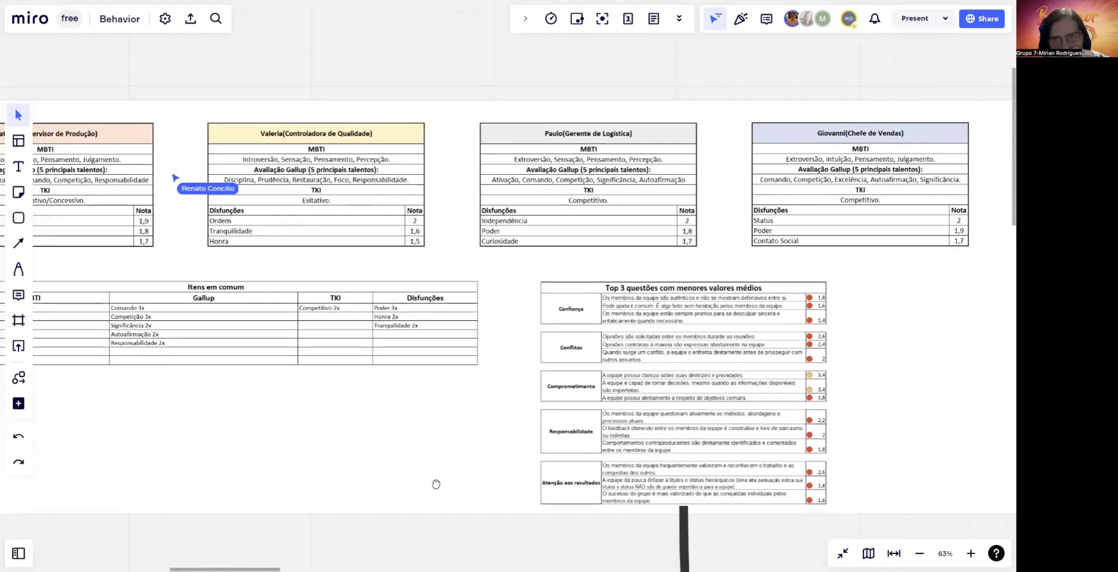
Step: Review the Caso frame's current and target indicators, and the Johari window, metrics and expected results in the Estratégia frame
scroll(610, 447, down, 2)
scroll(610, 447, down, 3)
scroll(581, 501, down, 8)
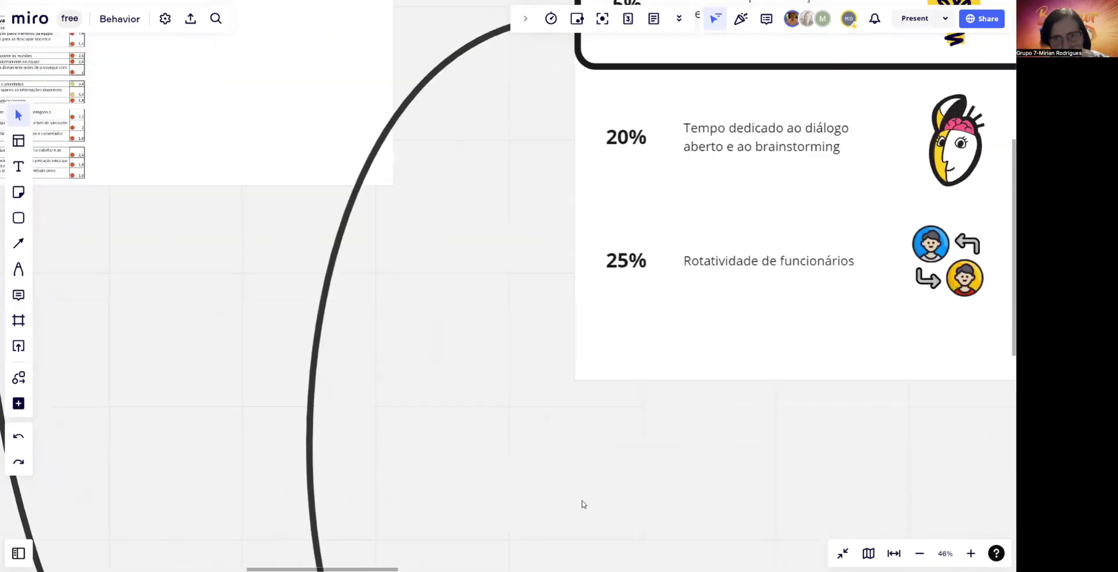
scroll(467, 338, down, 5)
scroll(526, 382, down, 5)
scroll(429, 366, up, 4)
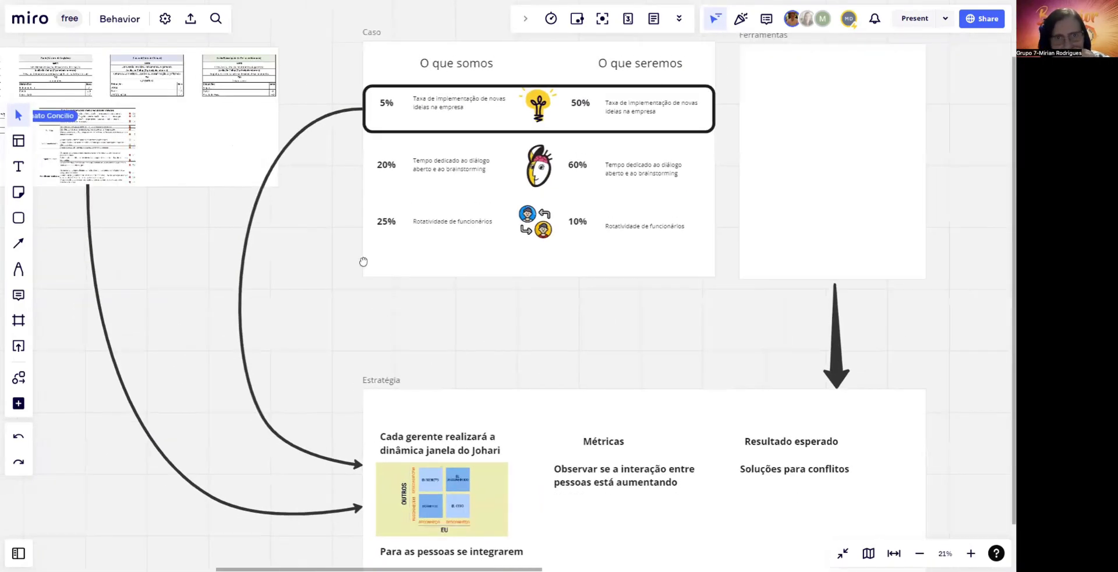
scroll(365, 257, down, 3)
scroll(375, 231, down, 3)
scroll(410, 379, up, 4)
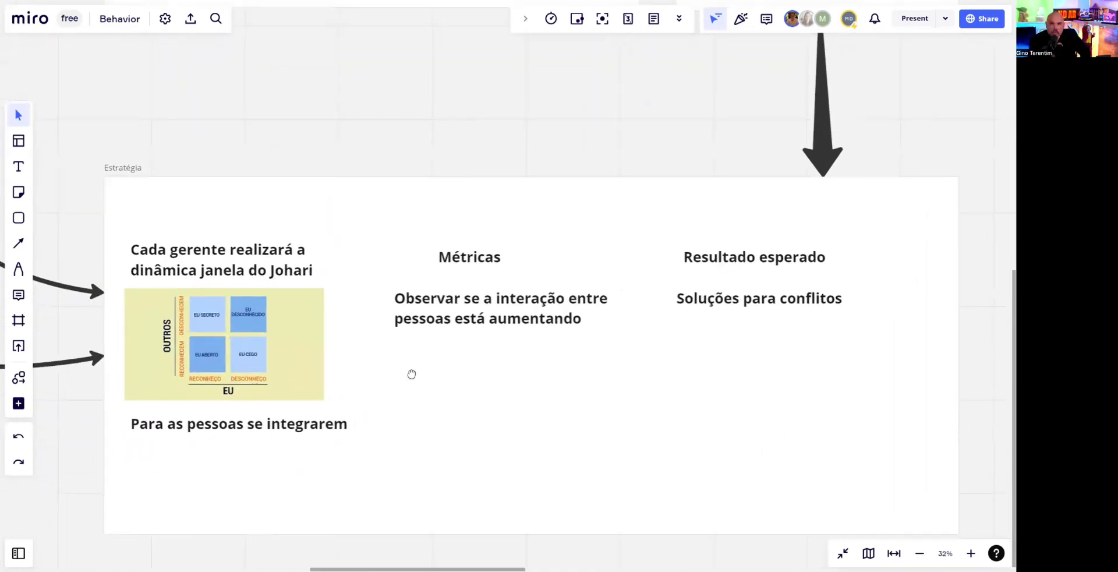
scroll(412, 381, up, 2)
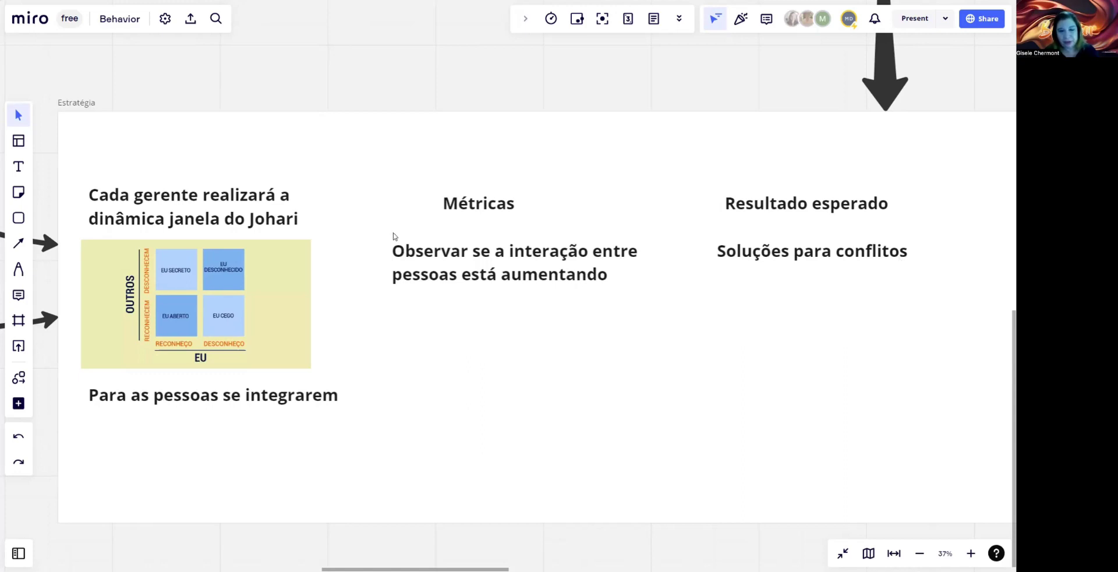
Step: Duplicate the "Cada gerente realizará a dinâmica janela do Johari" text and place the copy just above the Estratégia frame
scroll(393, 235, down, 3)
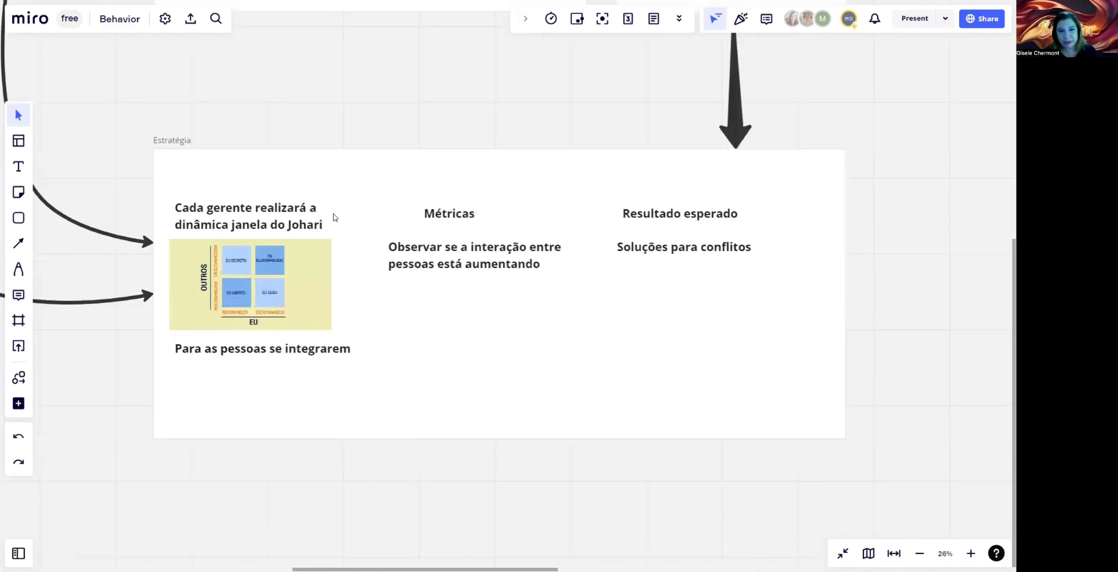
click(302, 218)
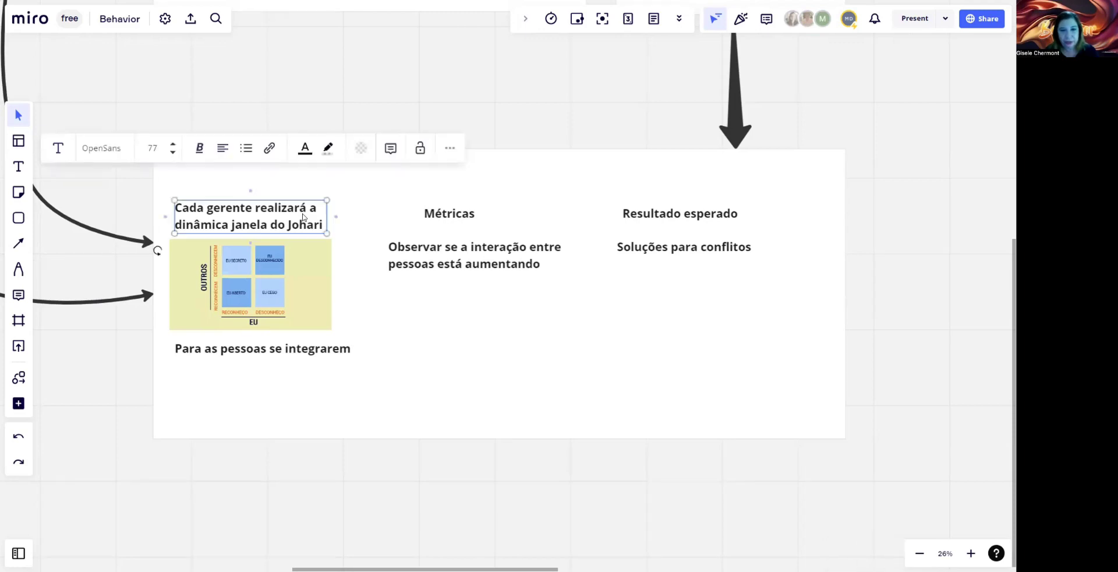
click(302, 217)
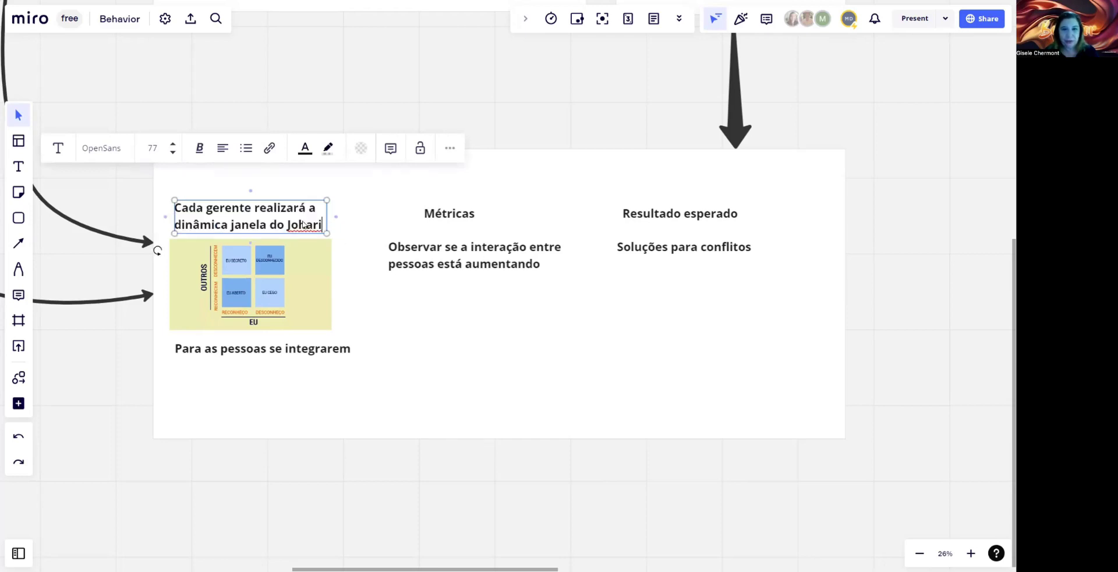
click(357, 340)
click(267, 223)
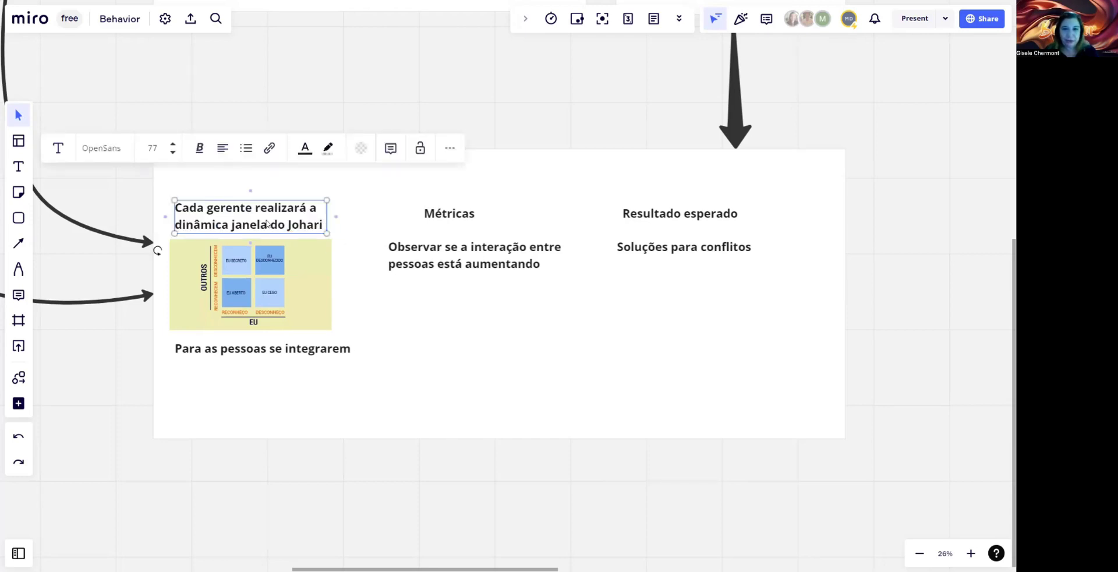
key(ctrl+d)
drag(281, 221, 282, 124)
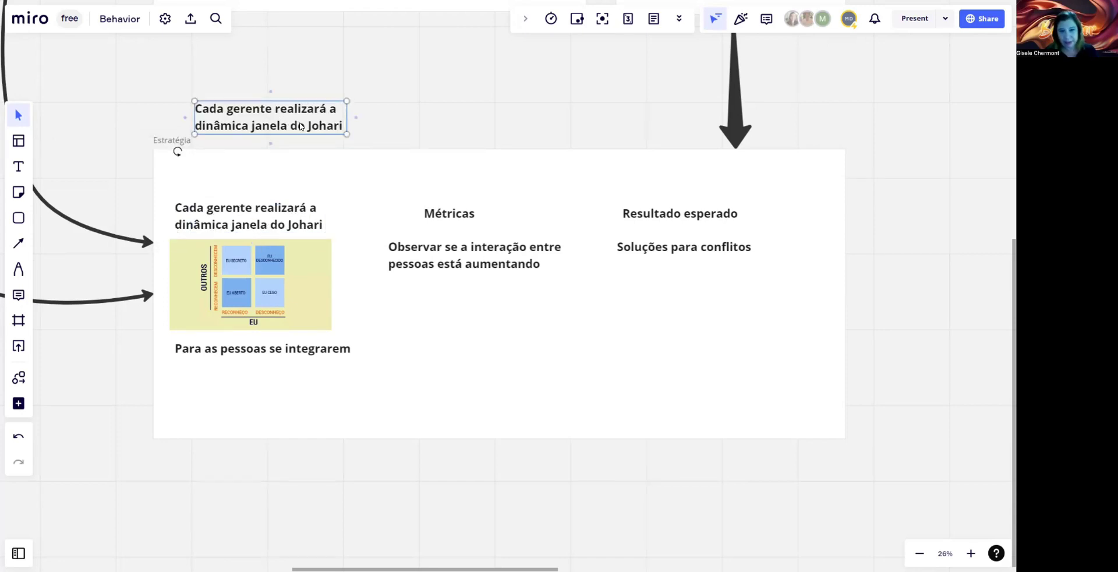
Step: Replace the copied text with the HR manager's first name followed by "será a facilitadora"
double_click(302, 124)
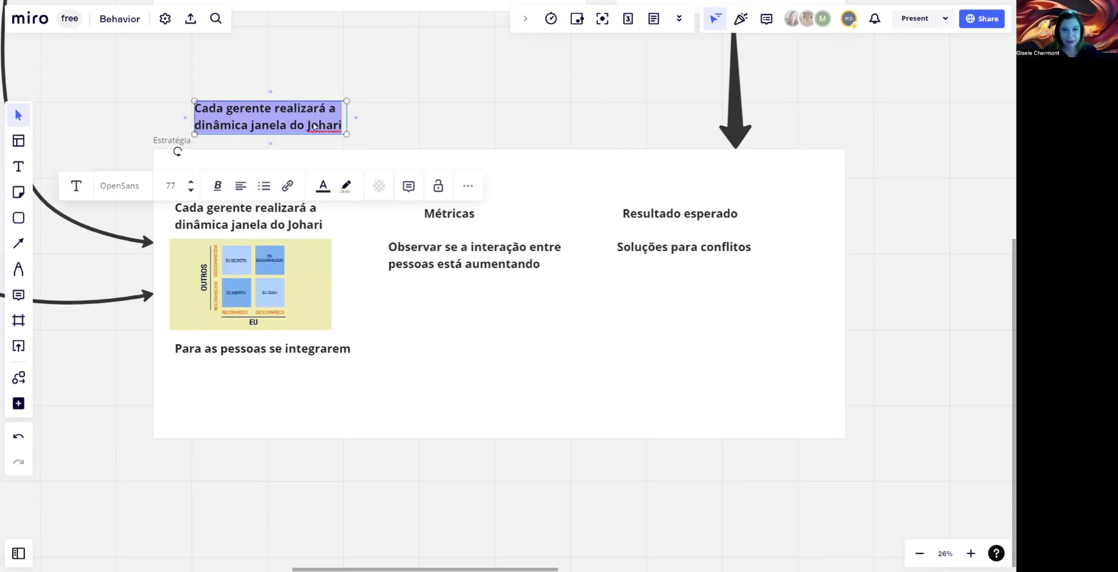
key(BackSpace)
text(Lucia ir)
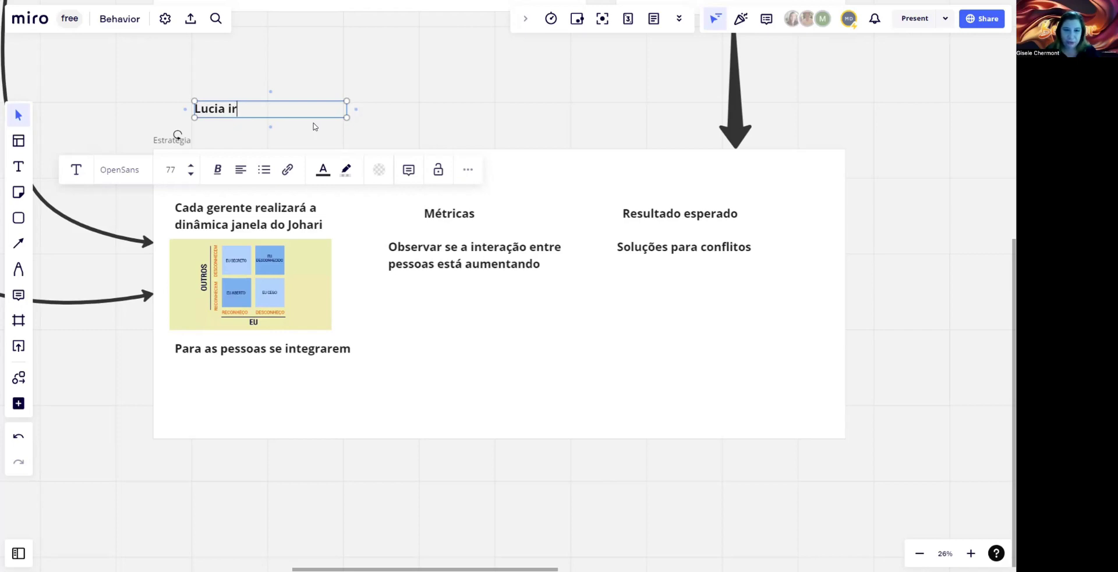
text(á ser)
key(BackSpace)
key(BackSpace)
key(BackSpace)
key(BackSpace)
key(BackSpace)
key(BackSpace)
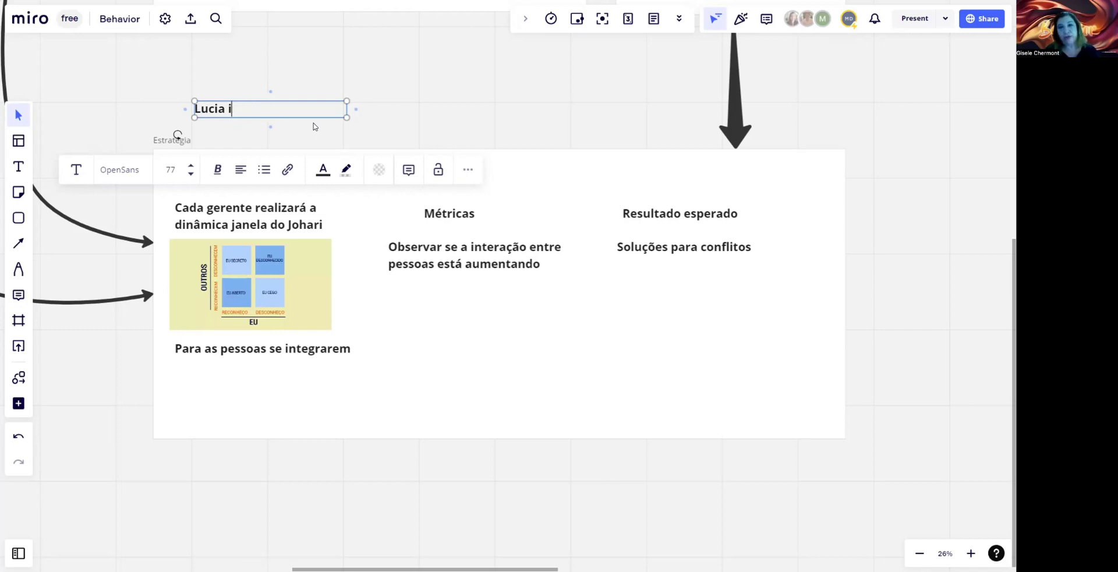
key(BackSpace)
text(será a faci)
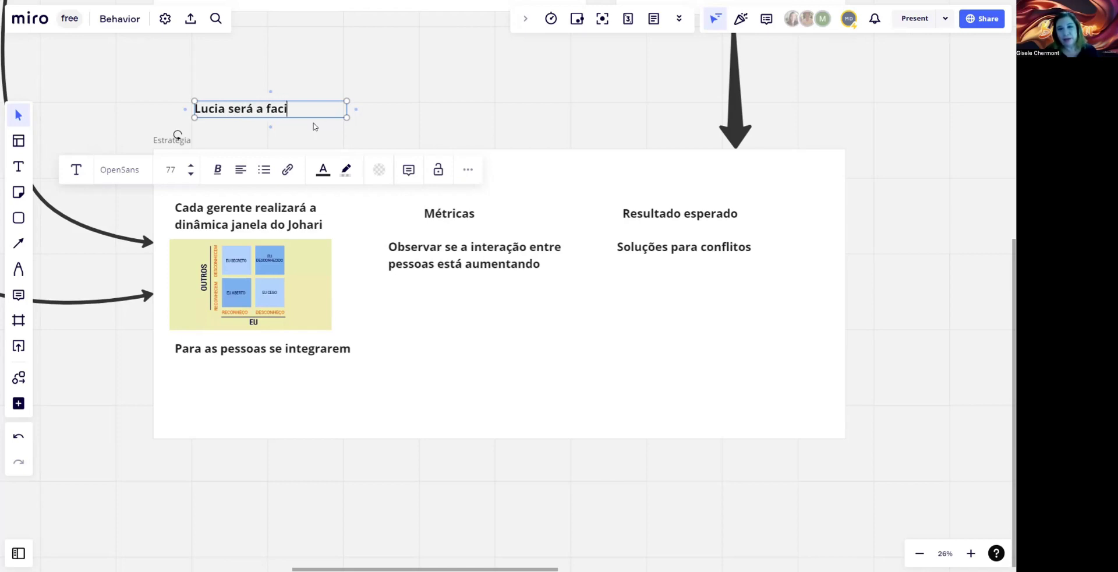
text(litadora)
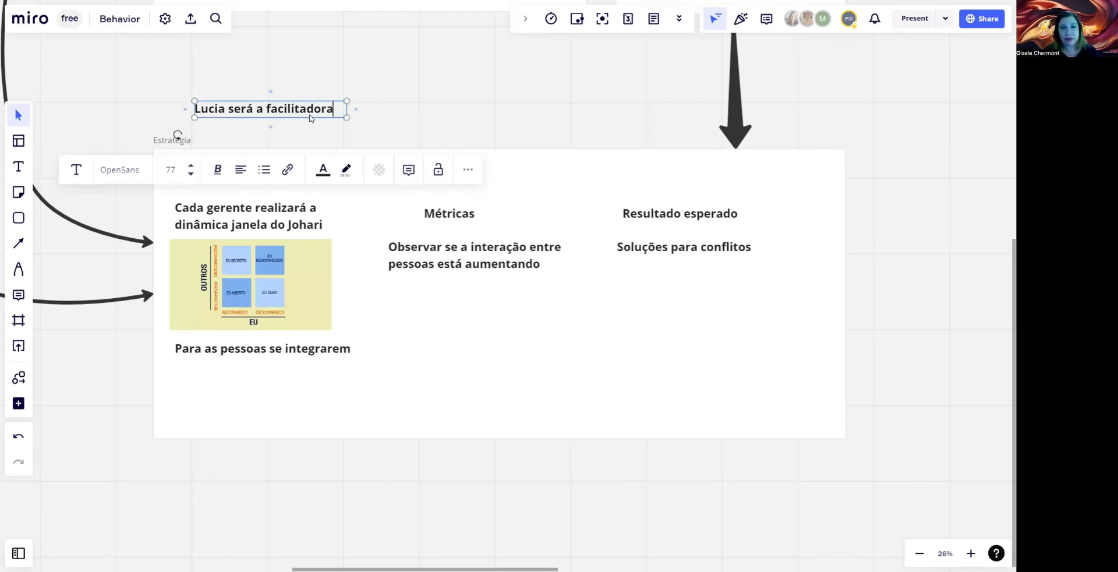
Step: Move the facilitator text into the Estratégia frame above the Johari text and place a copy under "Soluções para conflitos"
key(Escape)
click(310, 115)
drag(310, 115, 699, 279)
key(ctrl+d)
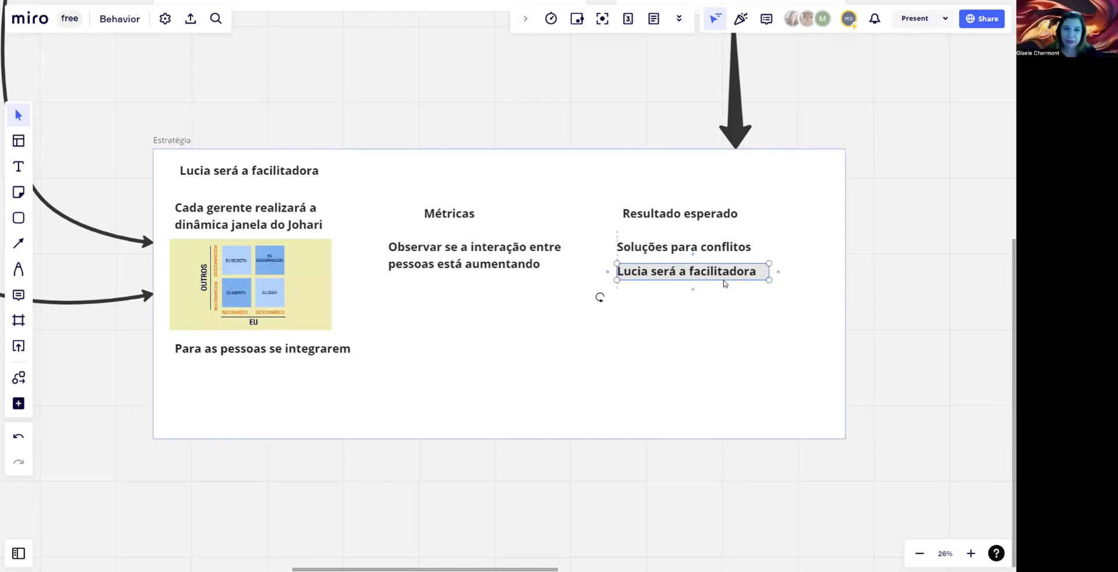
Step: Change the copied text under "Soluções para conflitos" to "Ambiente seguro"
double_click(745, 271)
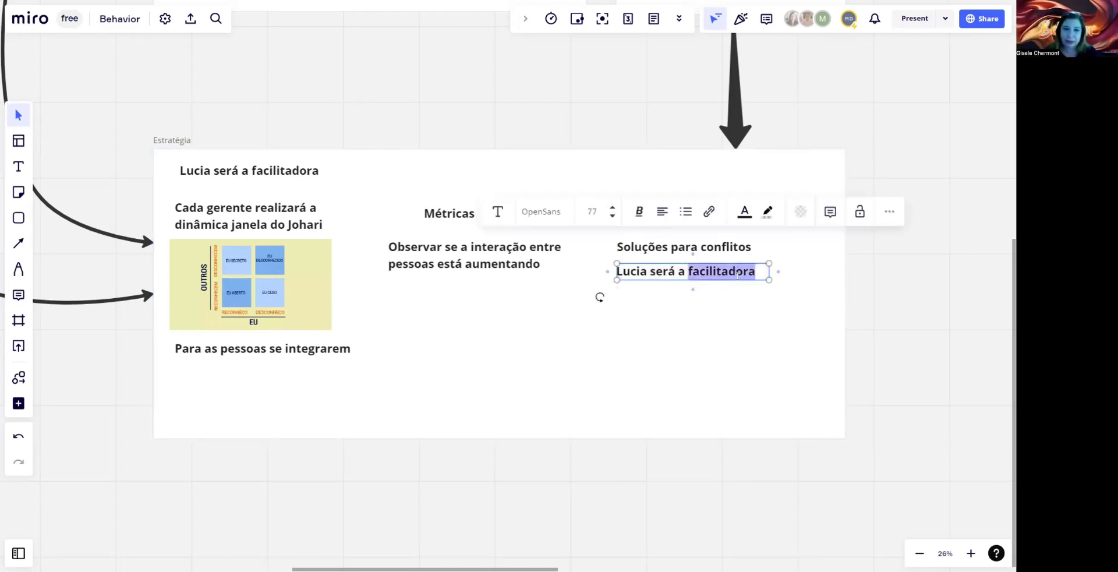
key(Right)
key(ctrl+a)
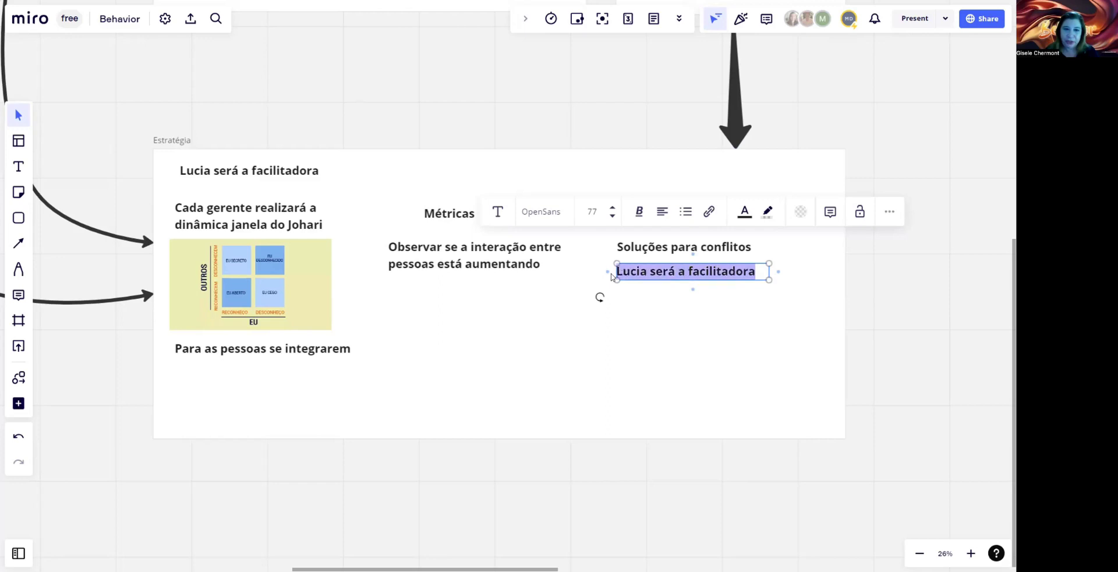
text(Ambiente seguro)
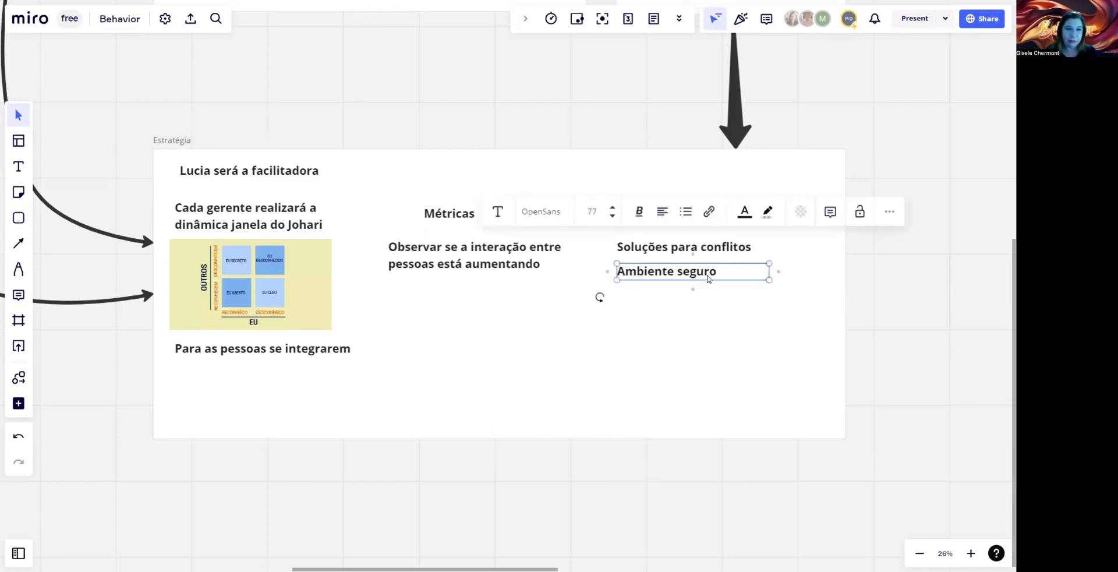
Step: Duplicate "Ambiente seguro" directly below itself and change the copy to "Aumento na quantidade de ideias aceitas"
drag(706, 272, 707, 309)
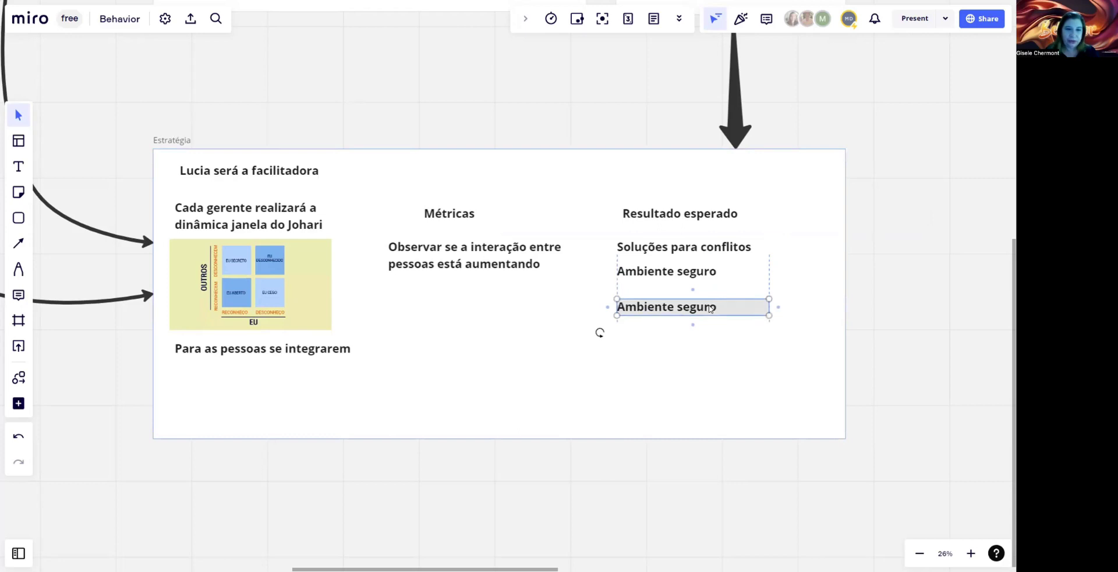
double_click(716, 305)
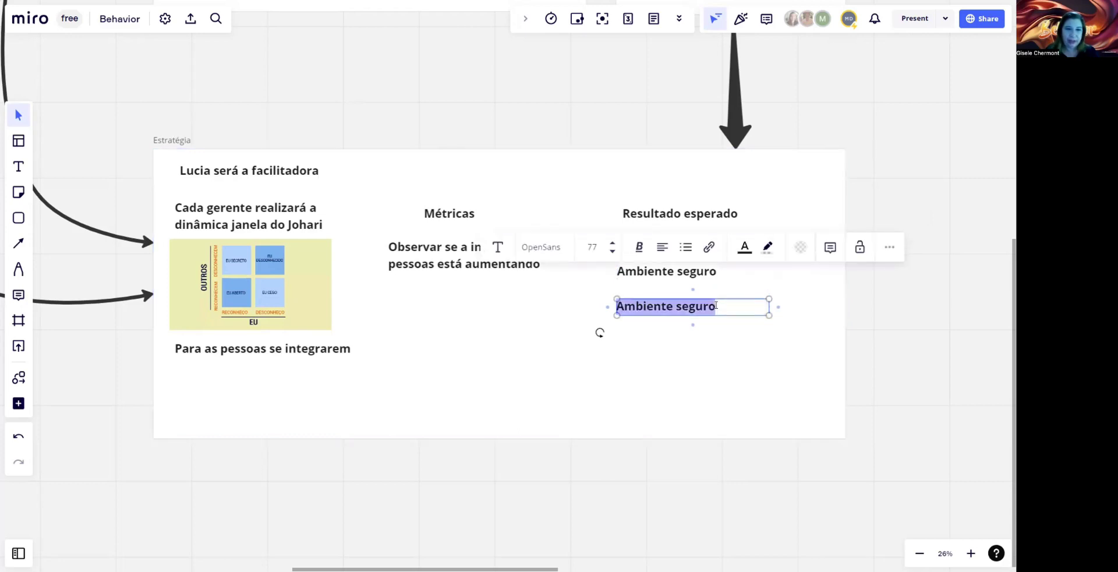
text(Aumento)
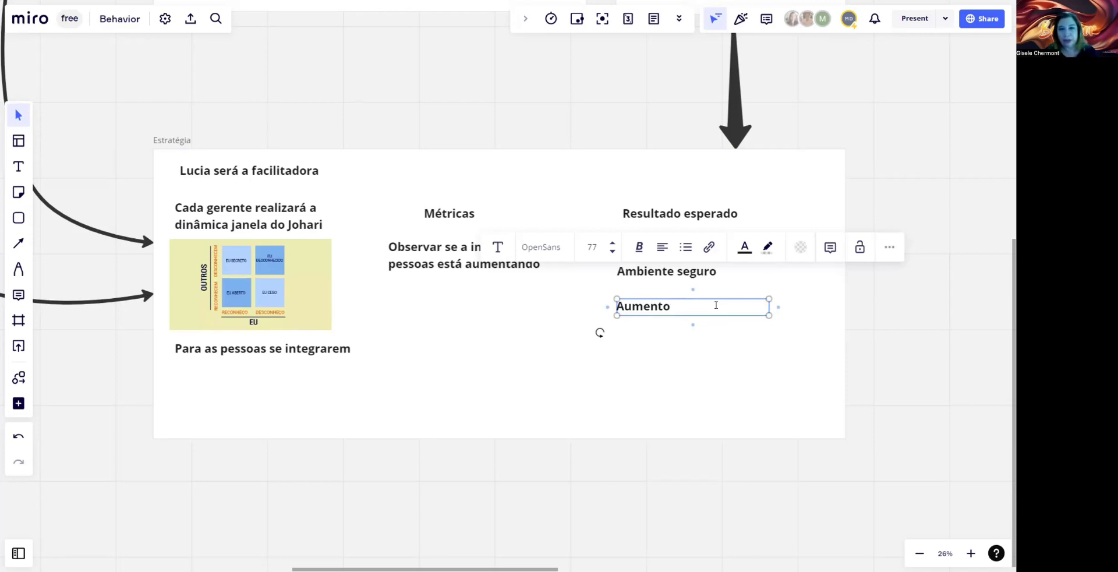
text(m)
key(BackSpace)
text(na quanti)
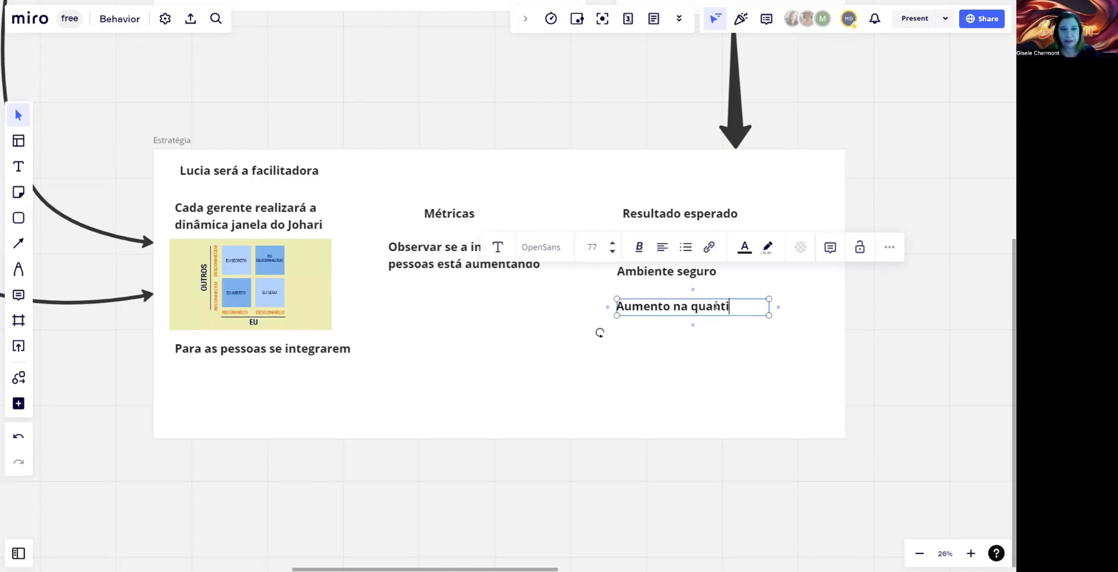
text(dade de ideias)
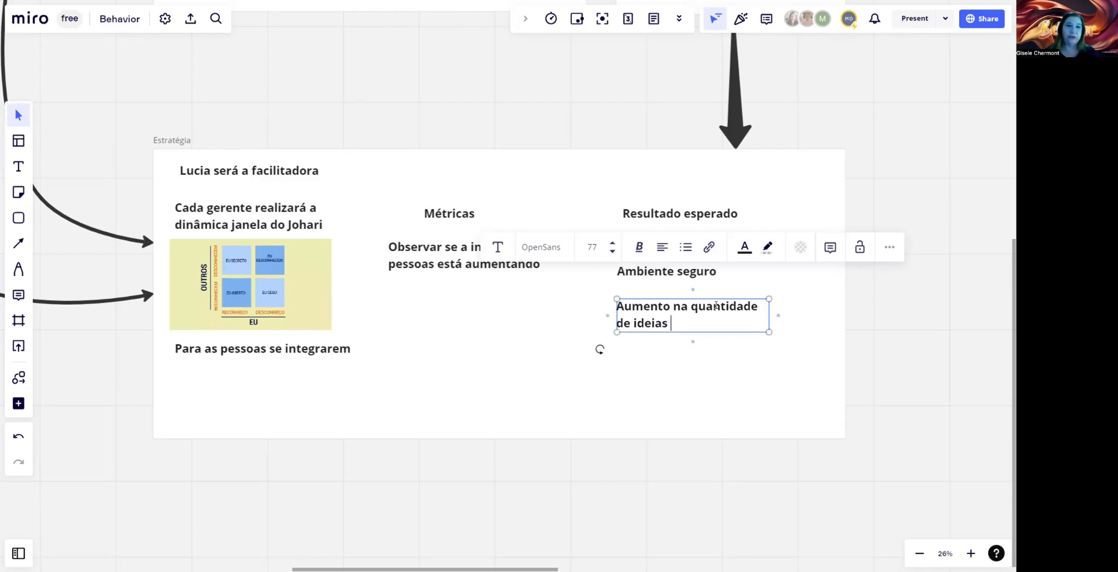
text( aceitas)
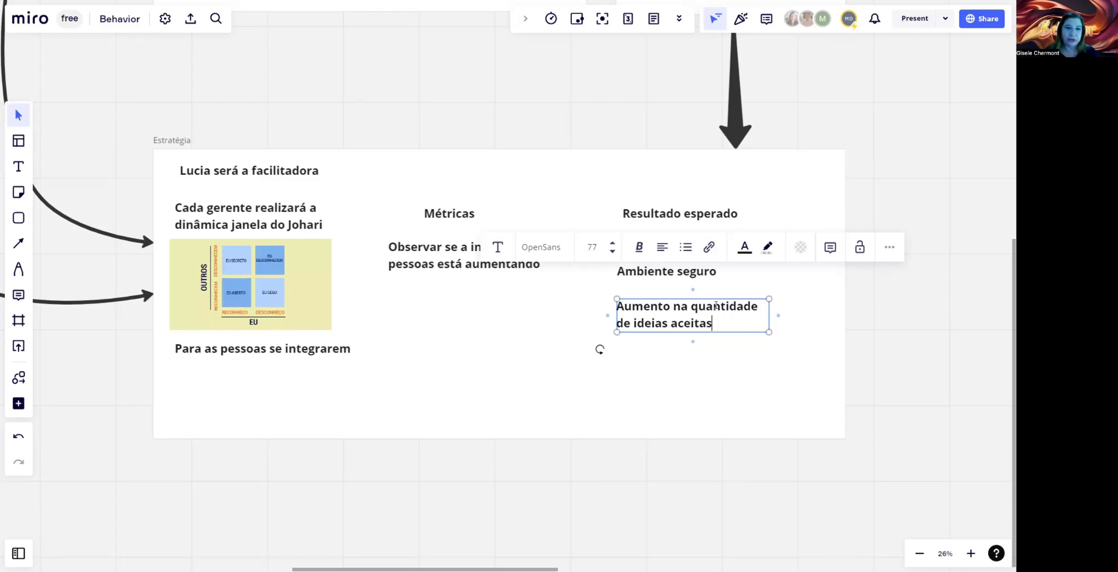
click(911, 301)
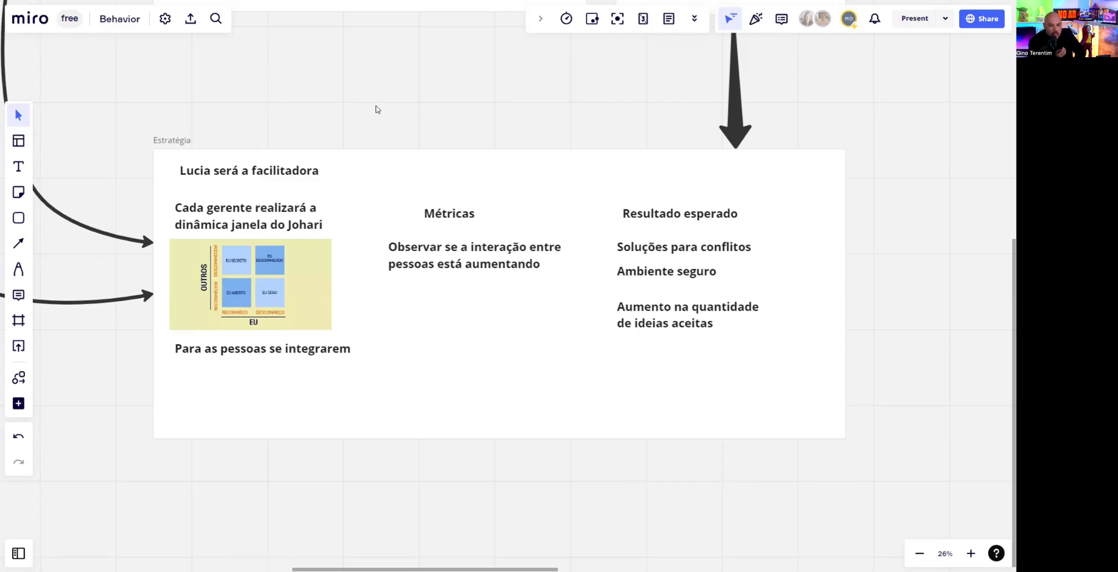
Step: Return to the Dados frame and examine the team's profile tables, common items and lowest-scoring questions
scroll(401, 119, down, 4)
drag(449, 137, 764, 309)
scroll(433, 128, up, 5)
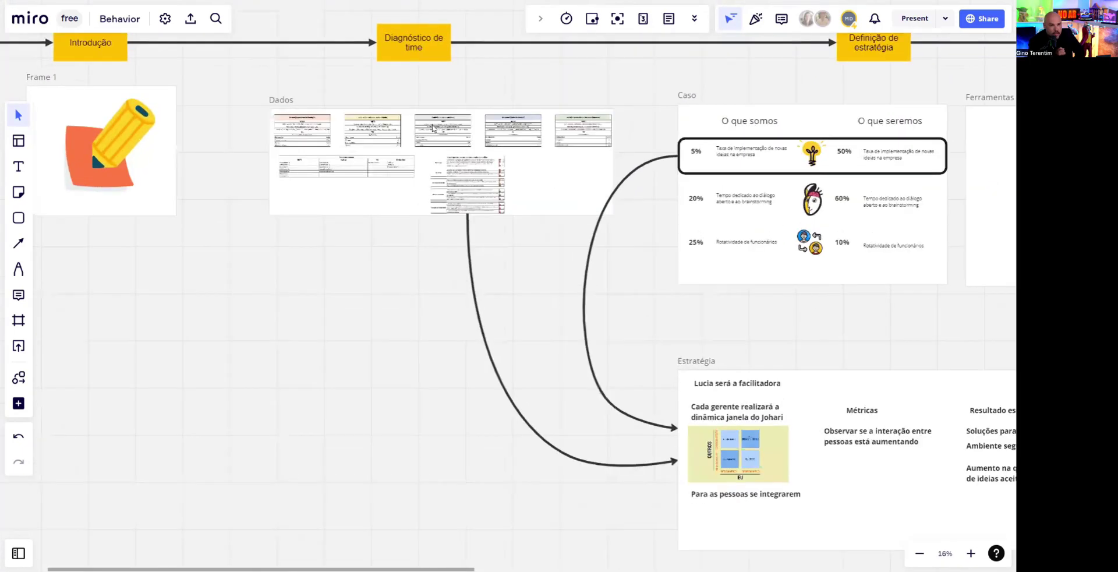
scroll(434, 128, up, 2)
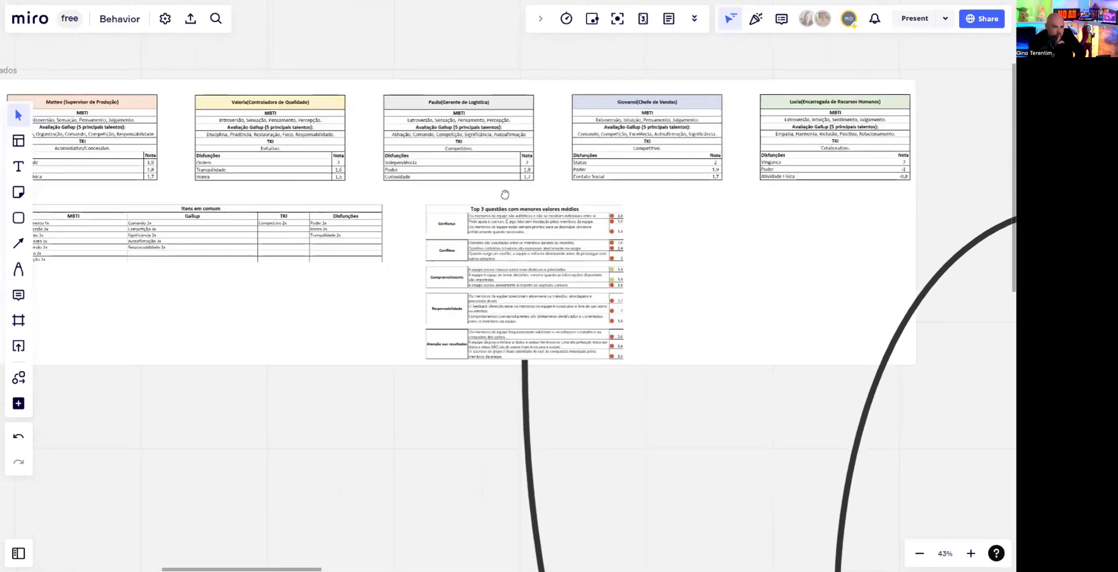
scroll(655, 206, up, 2)
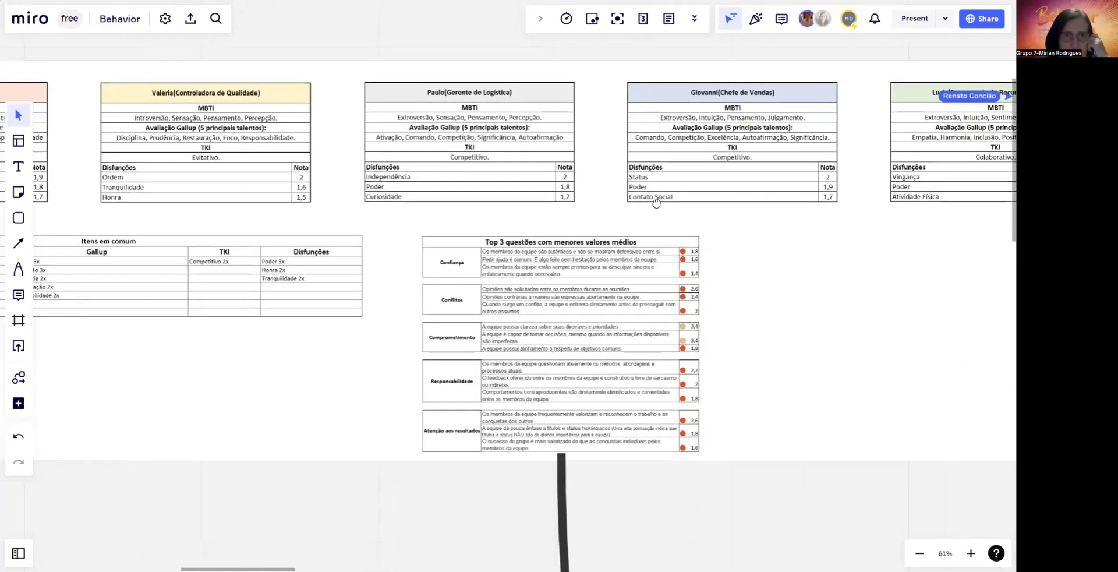
scroll(656, 209, left, 5)
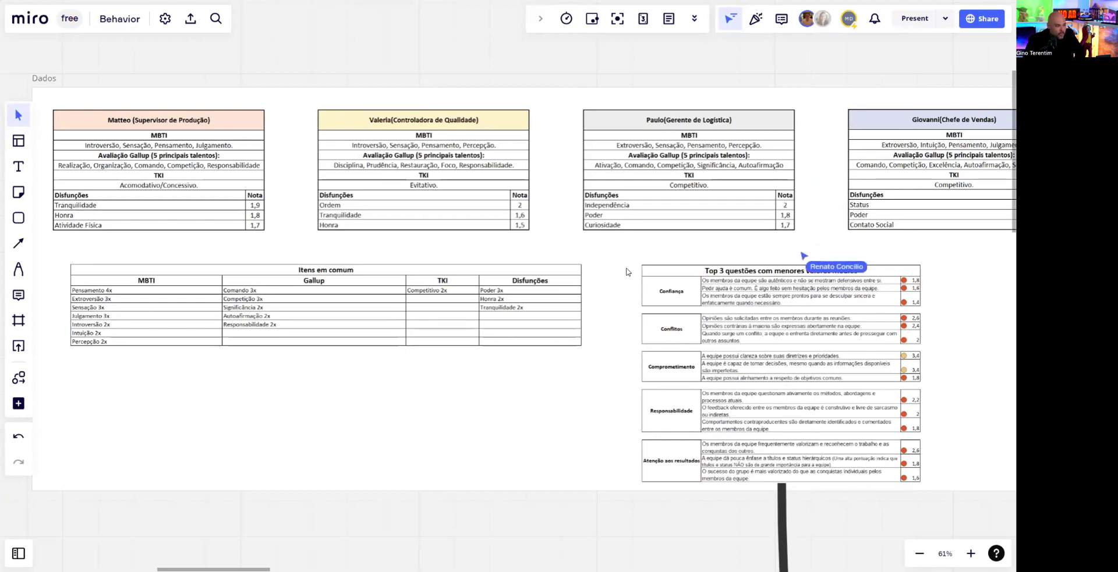
drag(627, 268, 600, 255)
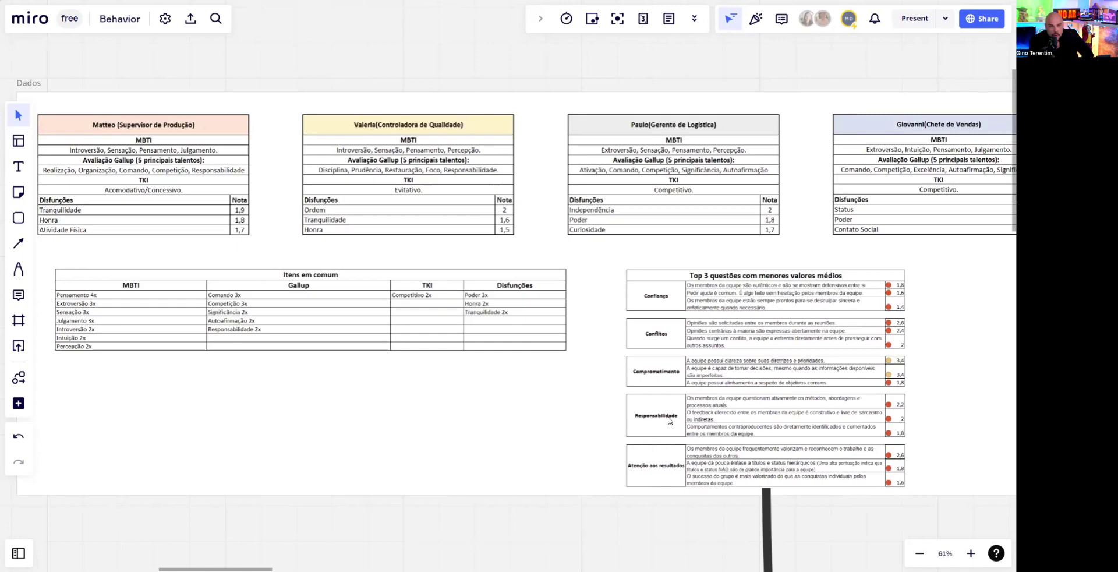
Step: Go to the Estratégia frame and review its Johari dynamic, metrics and expected results
scroll(399, 155, down, 5)
scroll(573, 416, right, 5)
scroll(573, 416, down, 3)
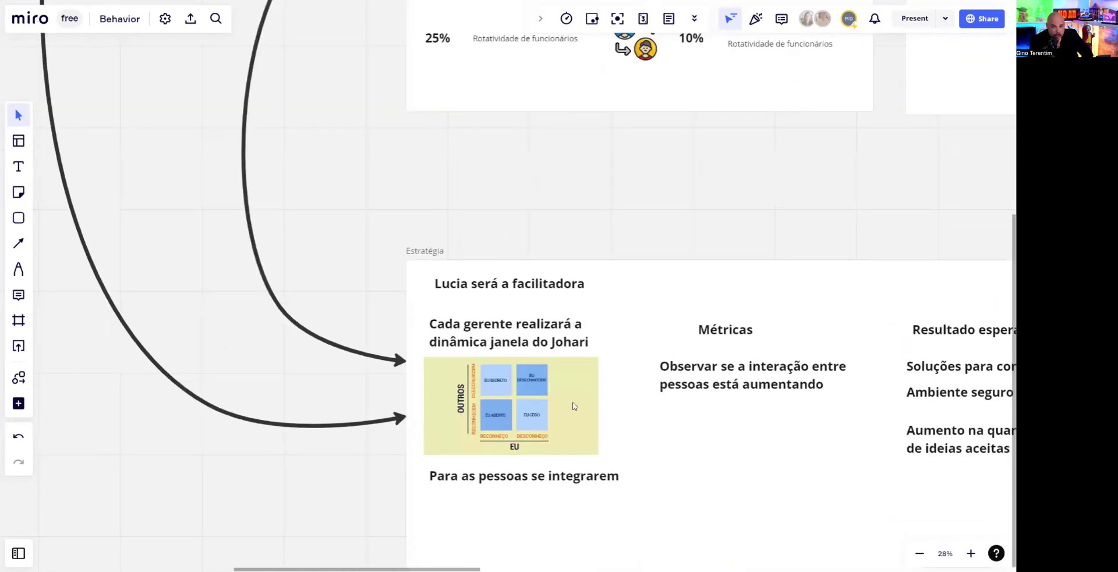
scroll(471, 330, up, 5)
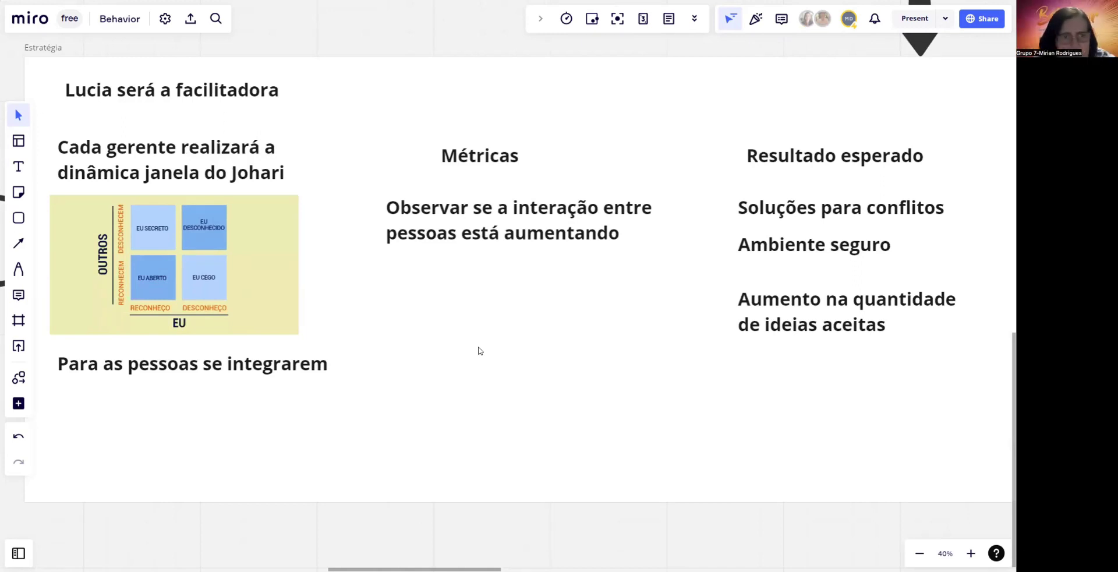
Step: Return to the Dados frame and compare the team profiles with the common items and the lowest-scoring questions
scroll(437, 293, down, 5)
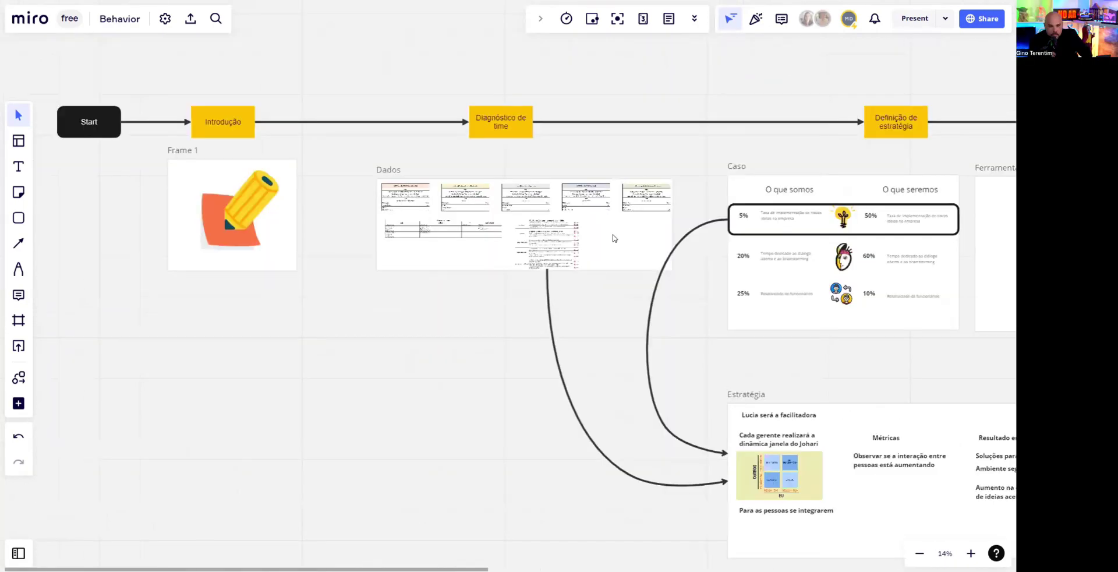
scroll(538, 186, up, 8)
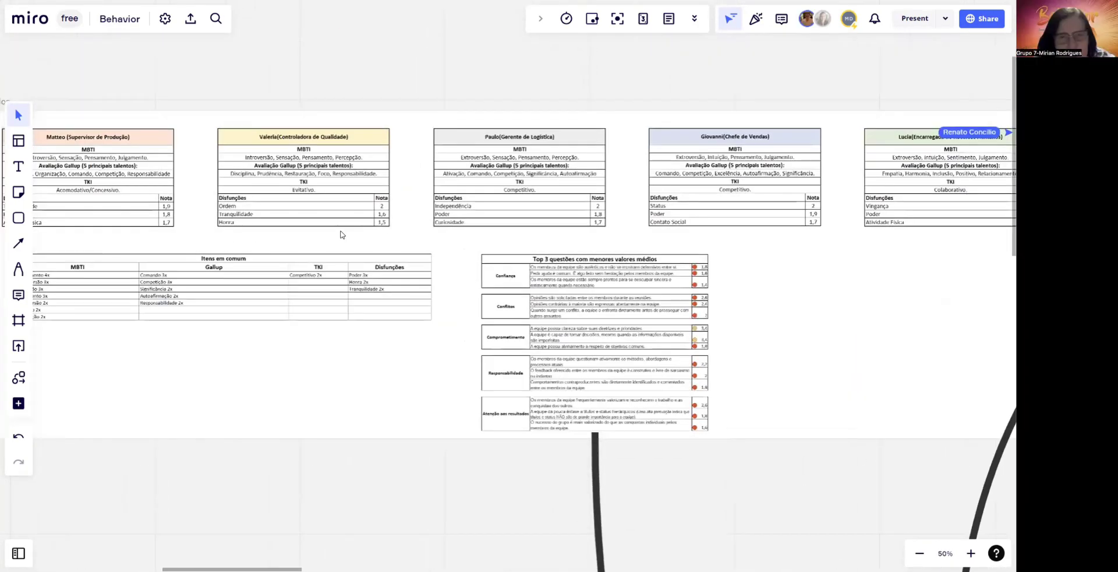
scroll(341, 234, down, 2)
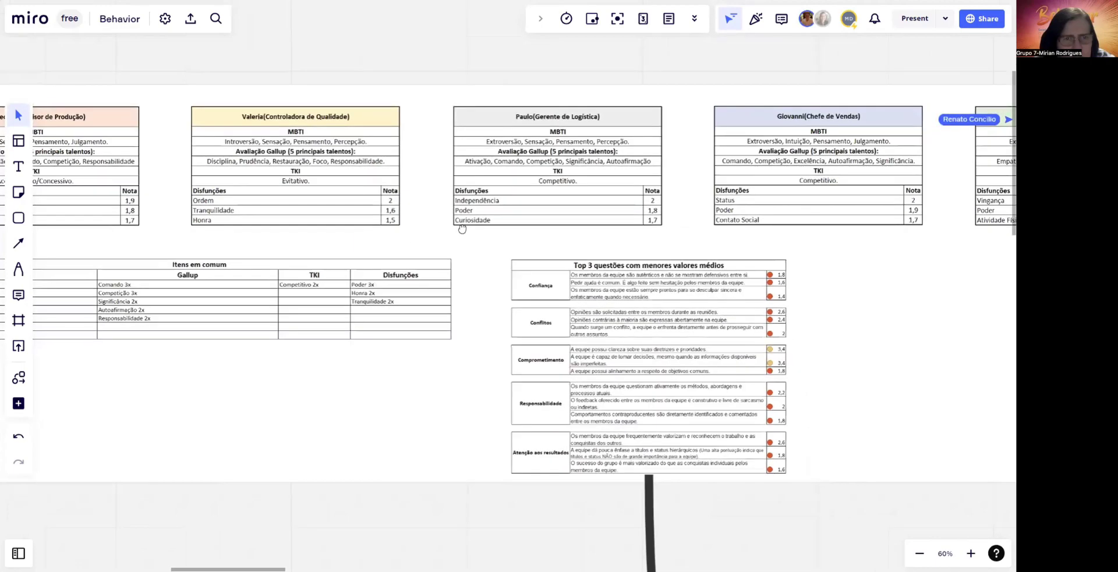
scroll(467, 249, left, 5)
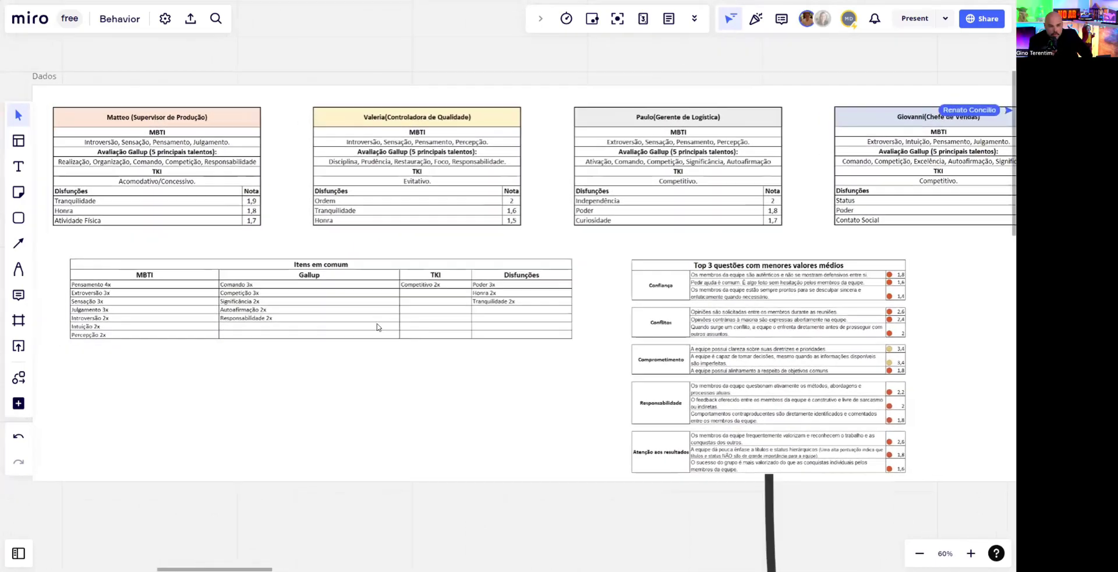
scroll(501, 327, up, 2)
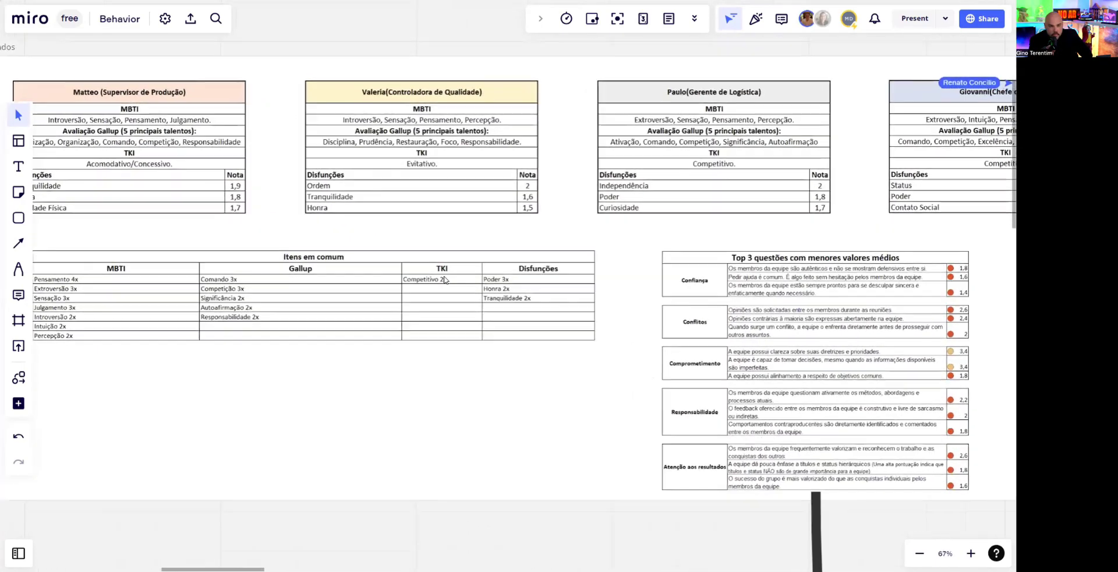
scroll(444, 280, up, 1)
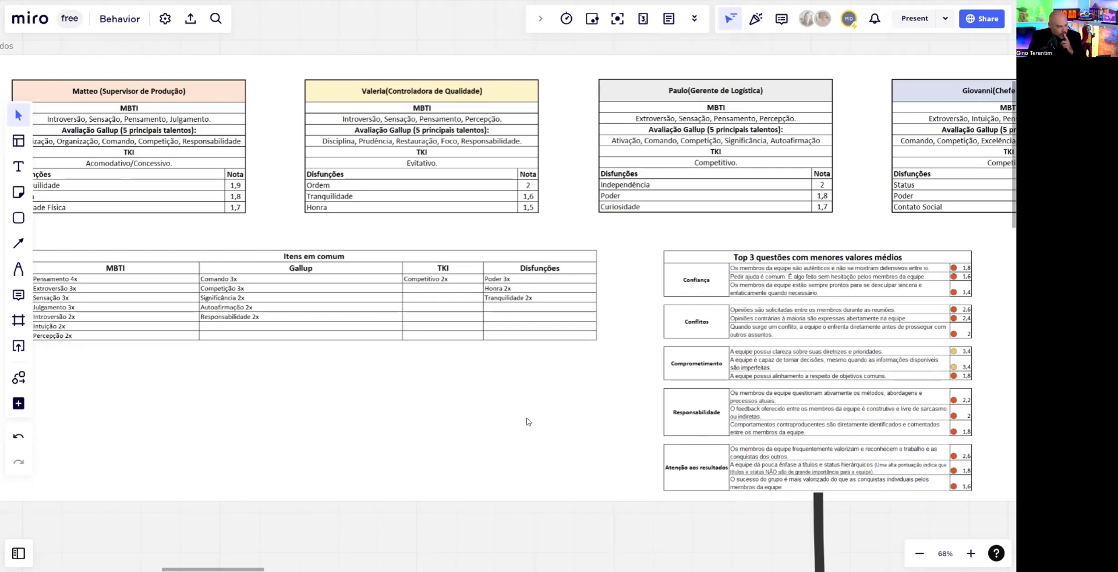
Step: Examine the "Itens em comum" table up close, covering its MBTI, Gallup, TKI and Disfunções columns alongside the profiles above
scroll(527, 420, down, 2)
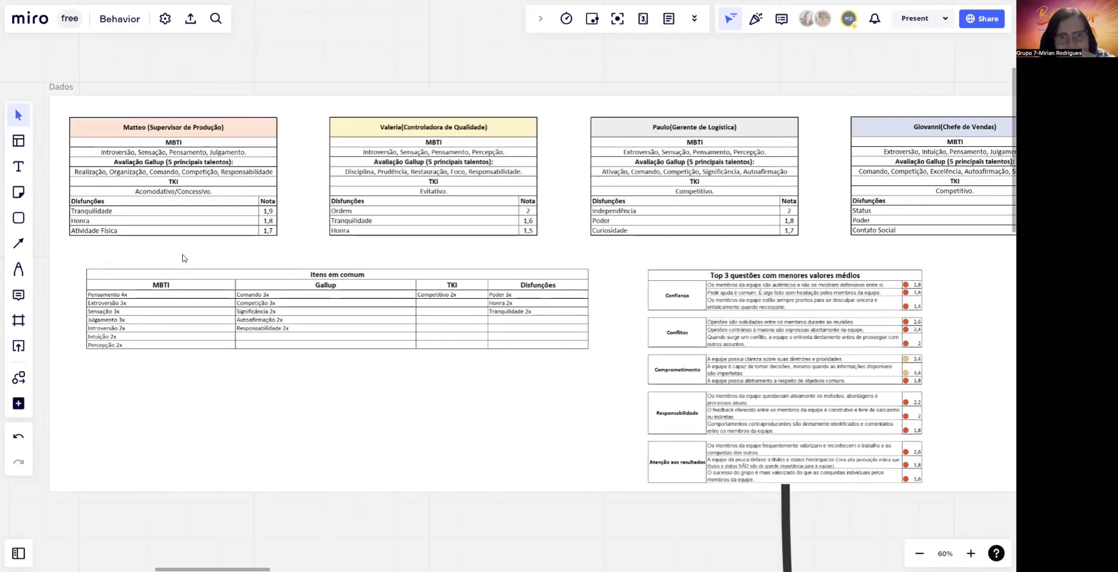
scroll(192, 247, left, 1)
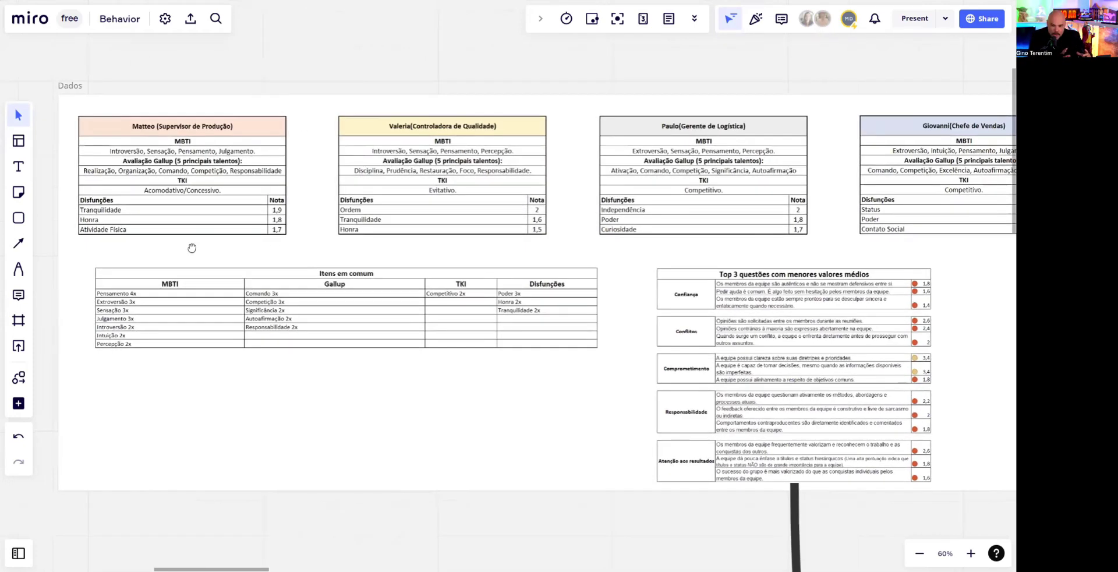
scroll(193, 248, left, 2)
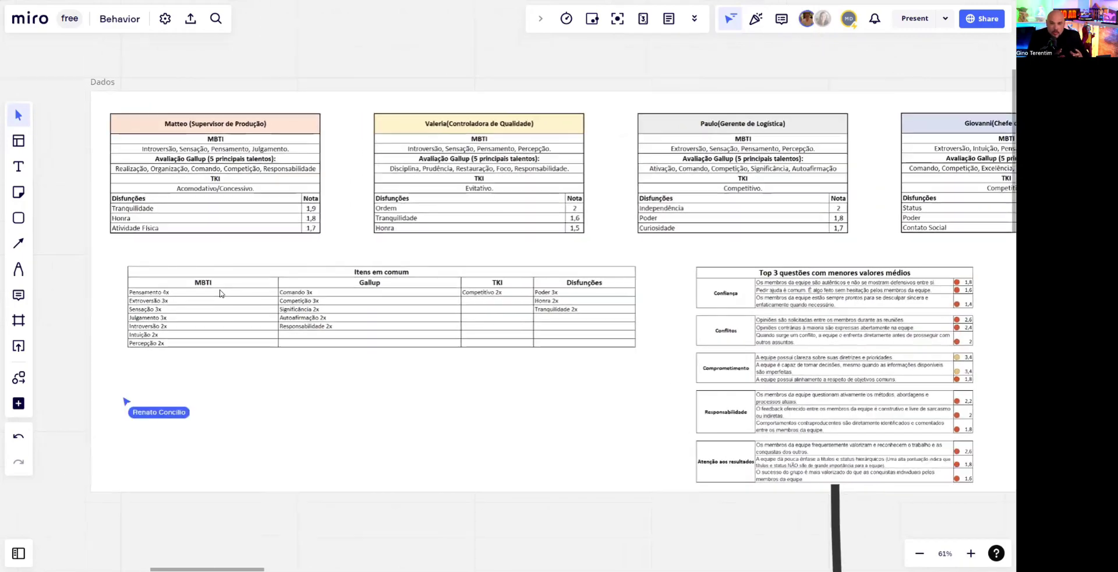
scroll(224, 293, up, 1)
scroll(220, 293, up, 4)
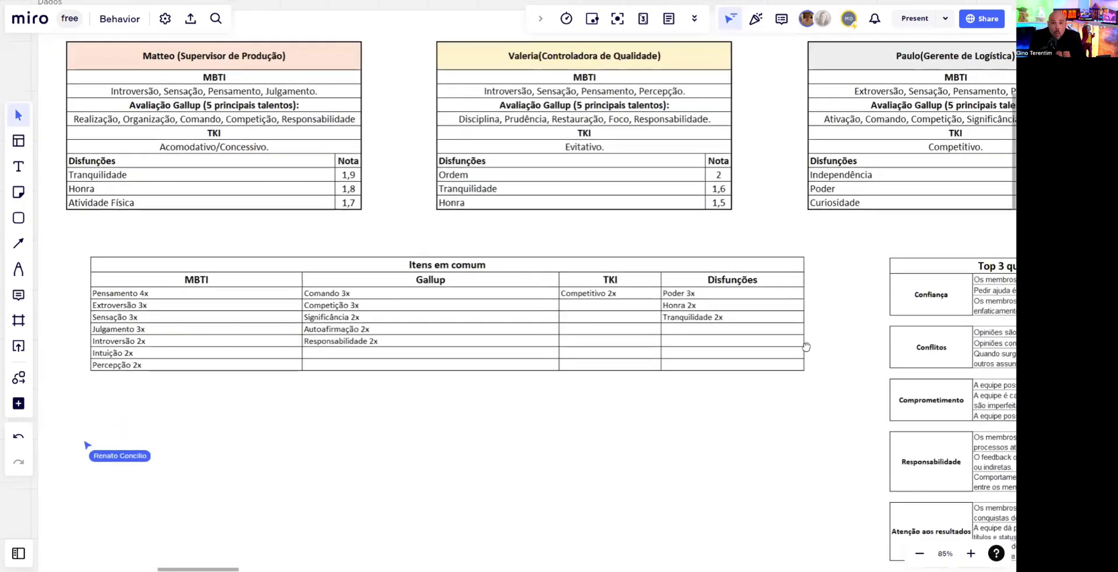
scroll(805, 346, down, 1)
scroll(805, 346, right, 1)
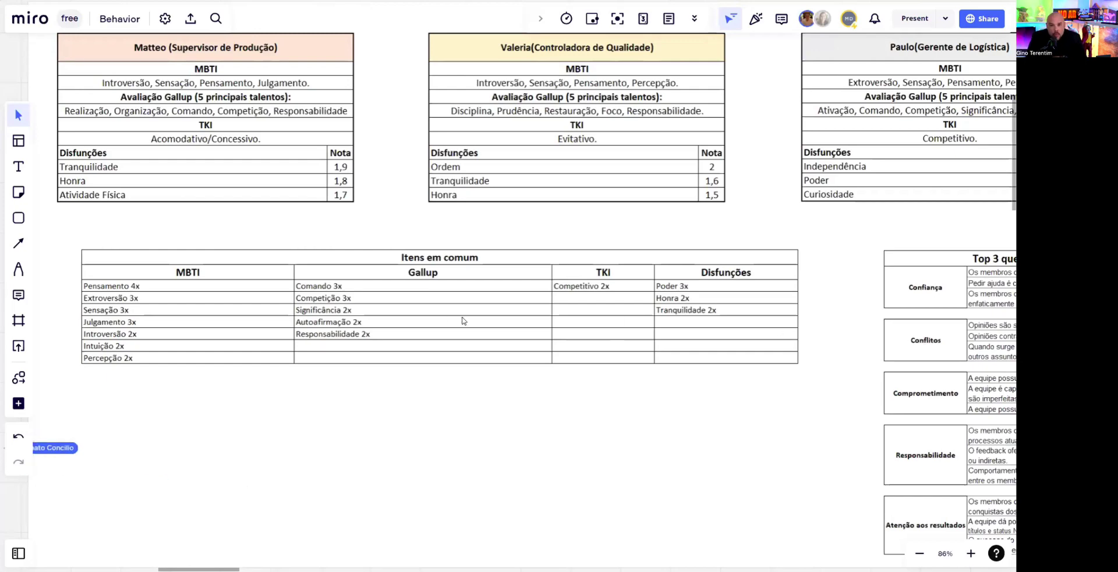
drag(242, 227, 255, 229)
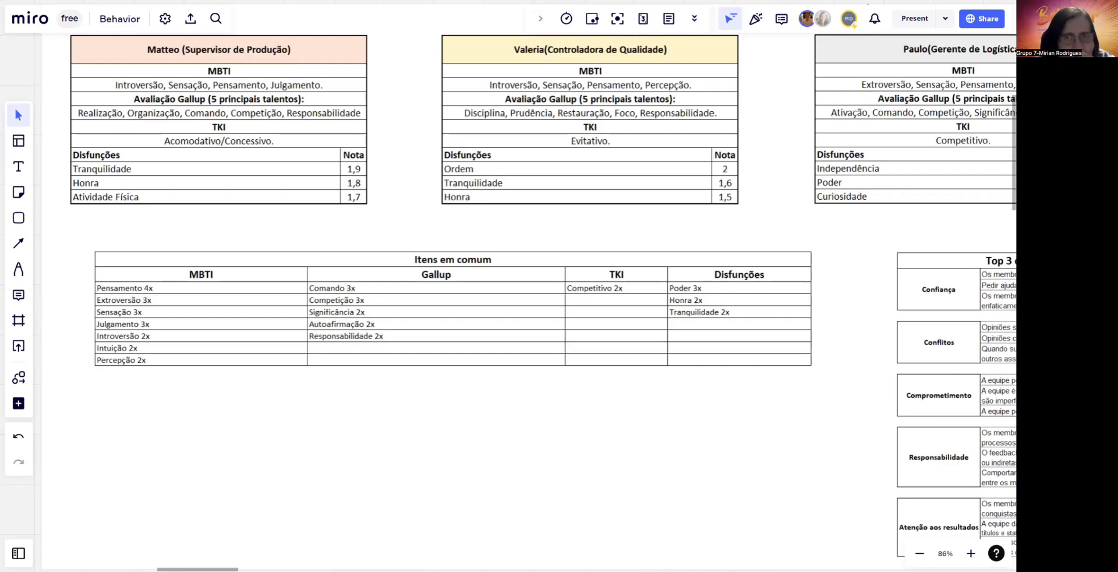
Step: Switch to the Excel team dysfunction workbook to review the averages on the Equipe (1) sheet, and return to the Miro board
key(alt+Tab)
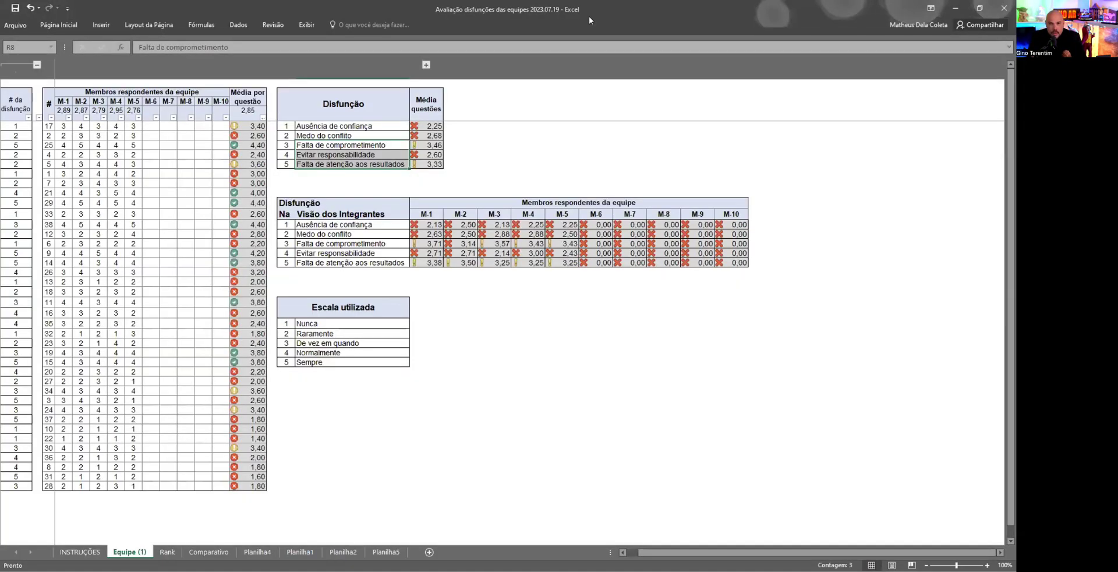
key(alt+Tab)
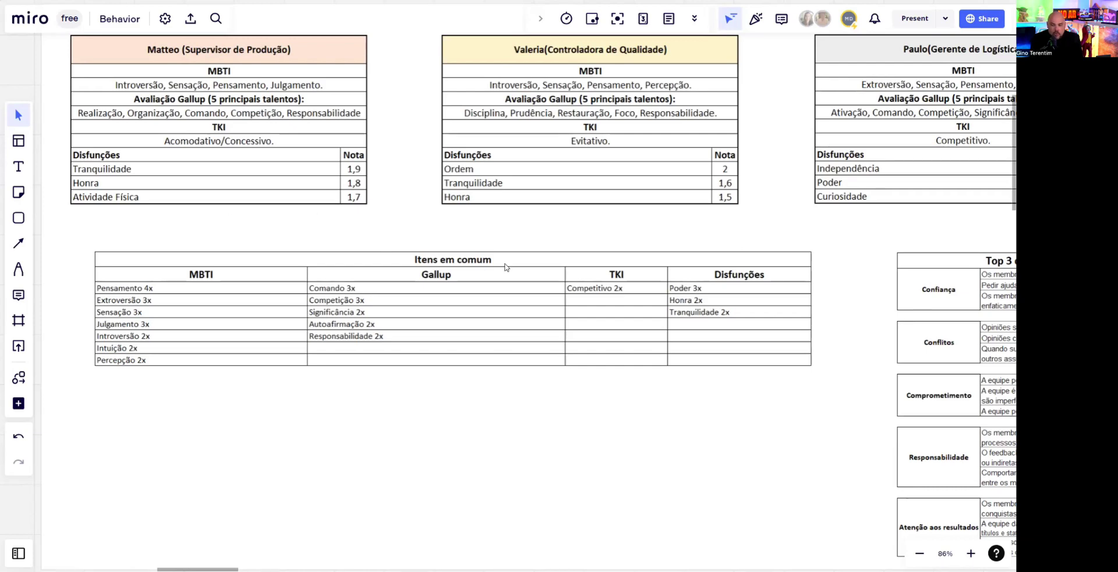
Step: Go to the Caso frame and review the "O que somos" and "O que seremos" indicators
scroll(773, 229, down, 5)
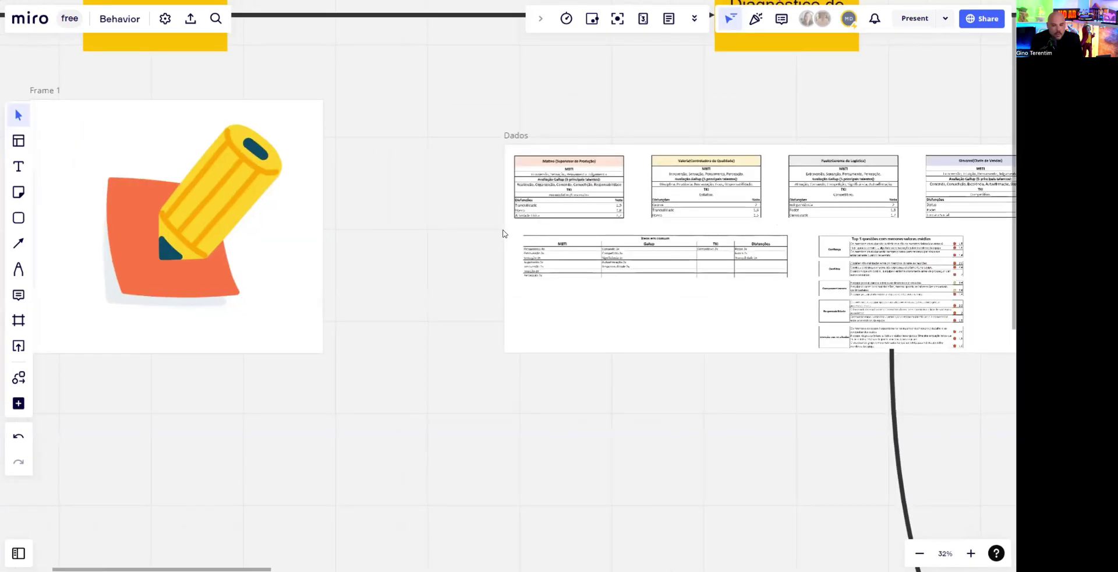
scroll(82, 384, right, 5)
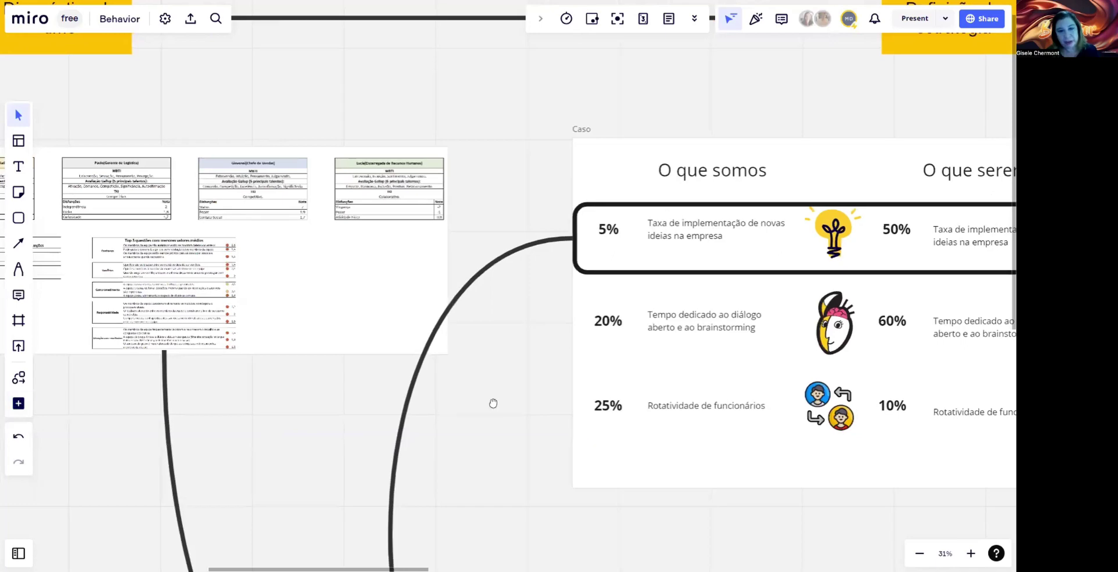
scroll(493, 401, right, 3)
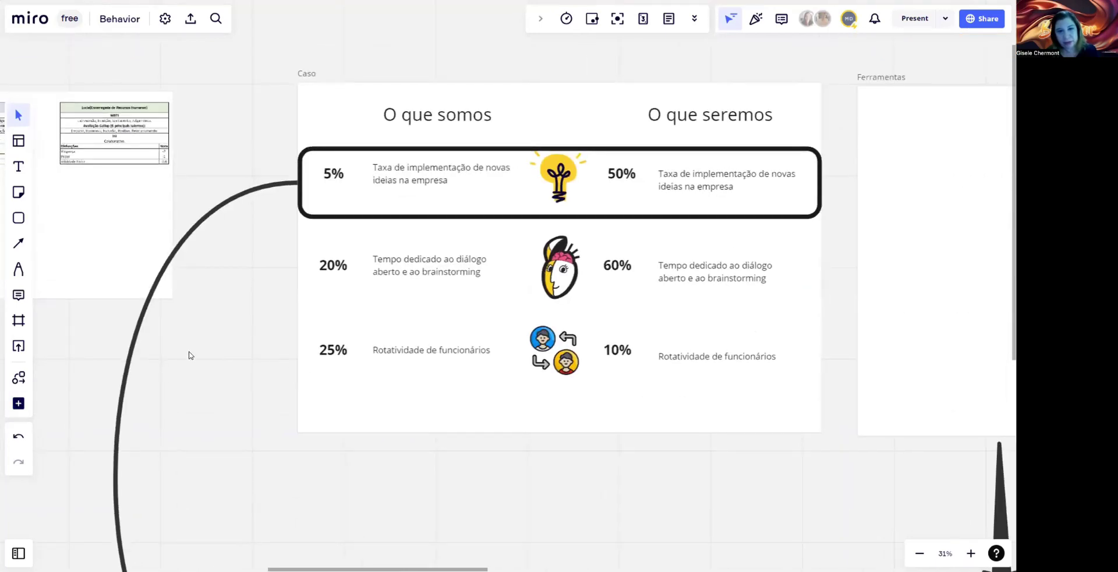